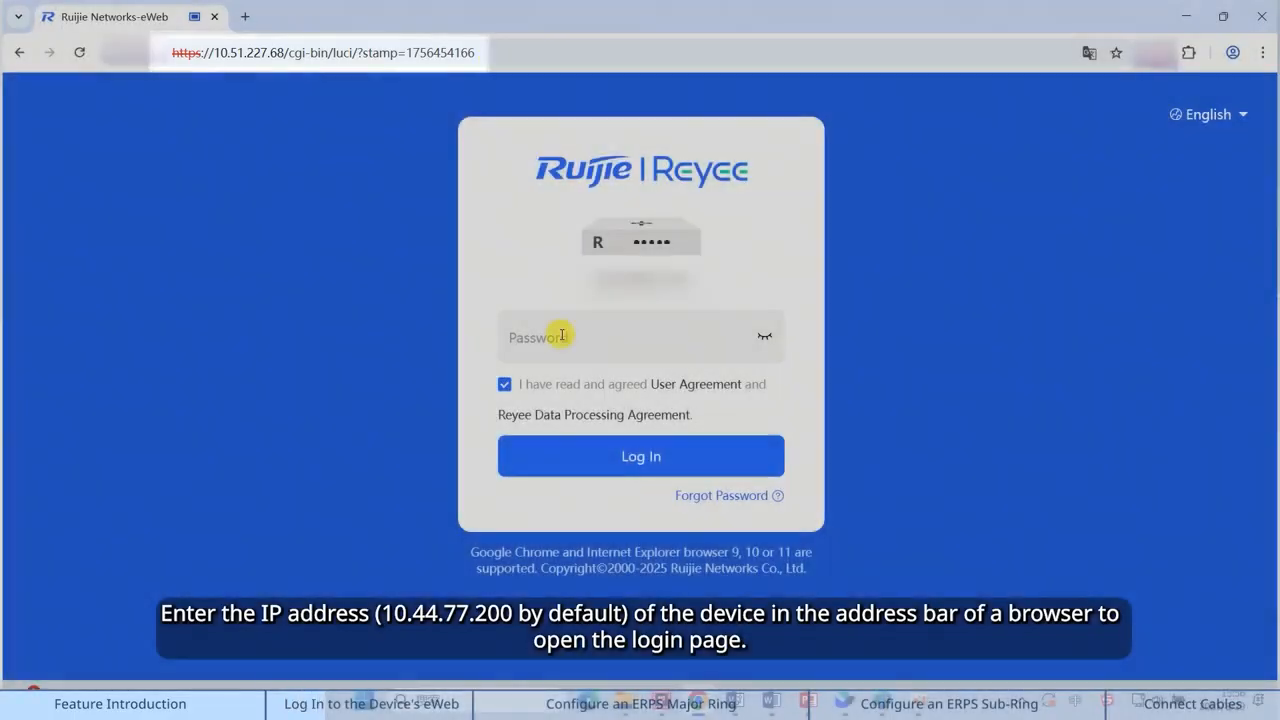
- Enter the device password on the eWeb login page and log in
click(562, 335)
text(*********)
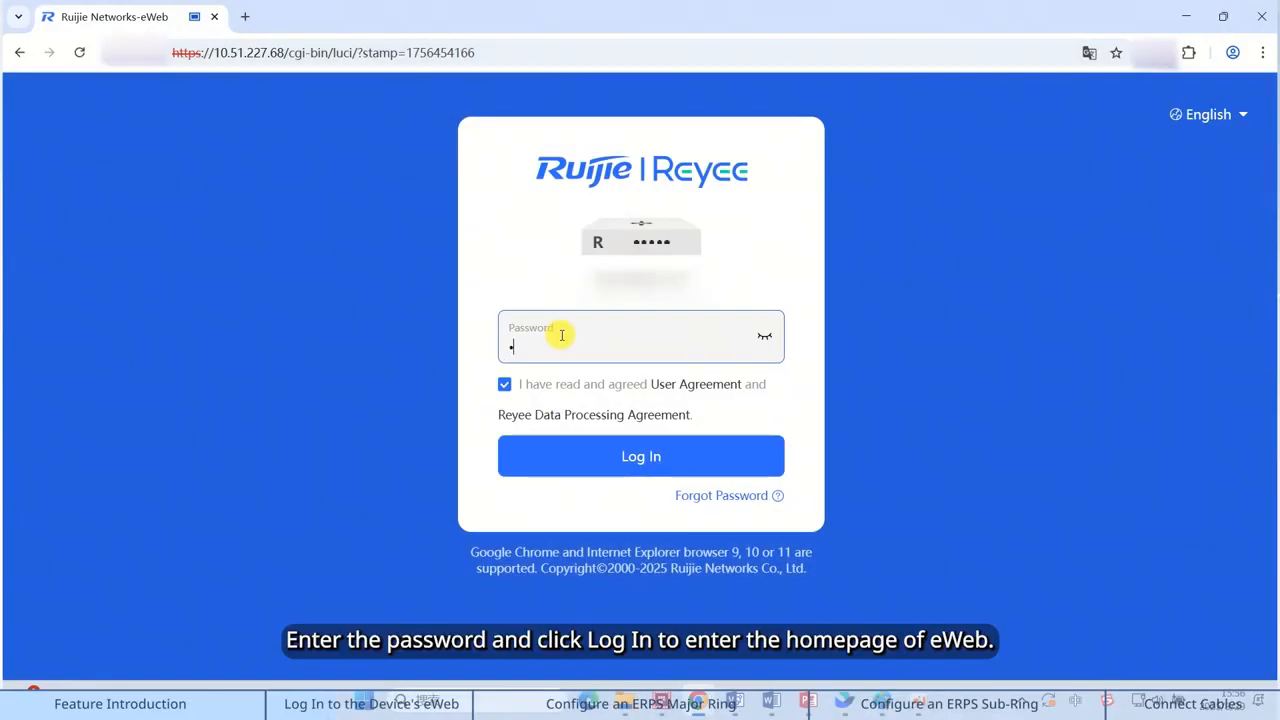
text(*)
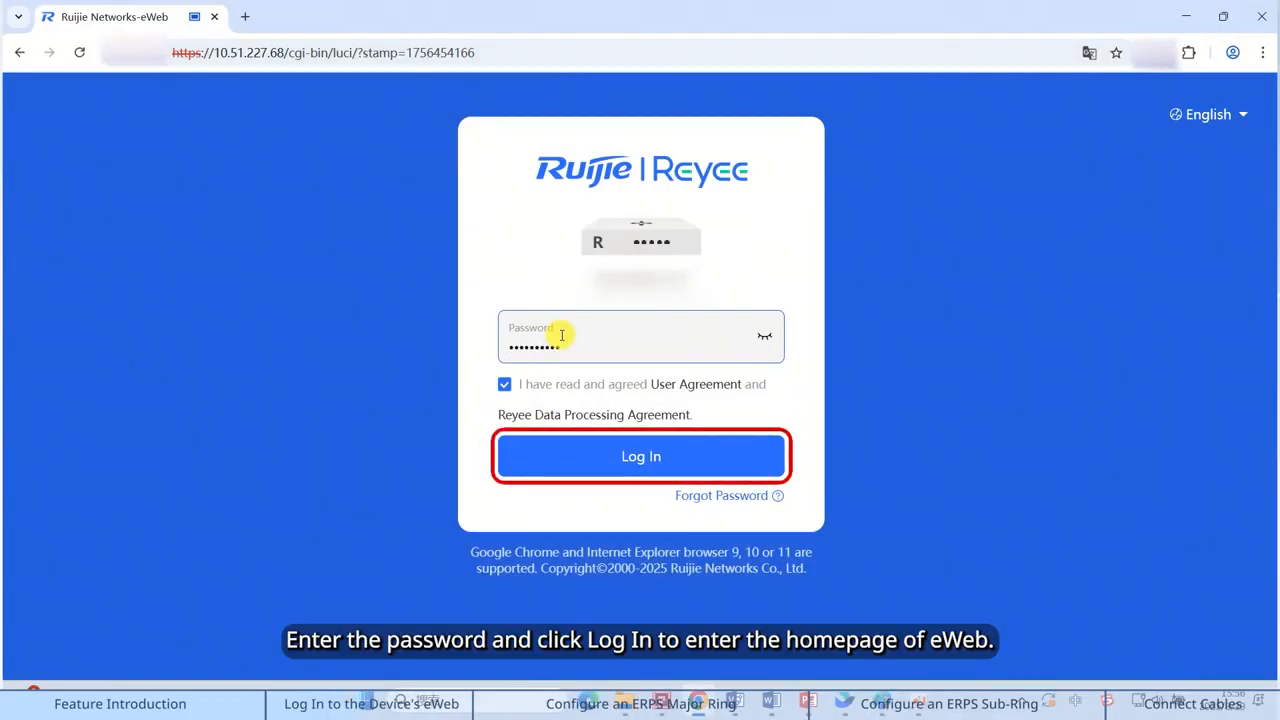
click(608, 458)
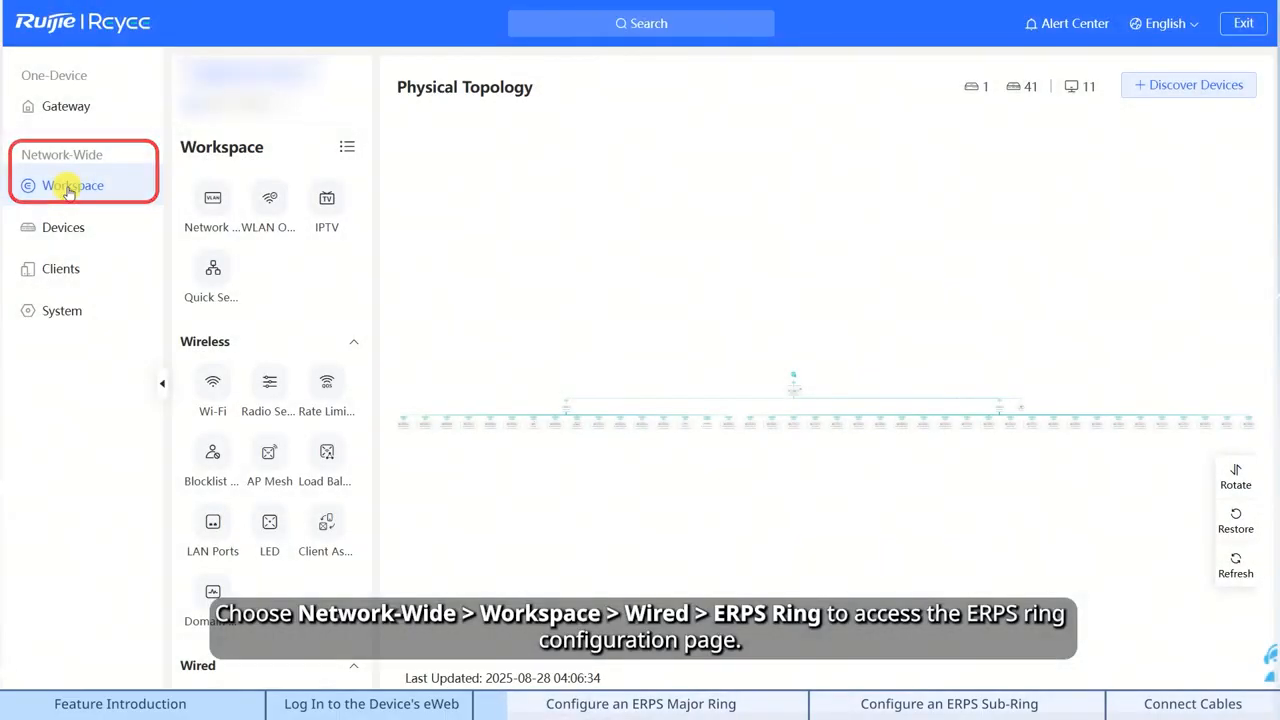
- Open the ERPS Ring configuration among the wired features of the network-wide workspace
scroll(270, 400, down, 2)
scroll(280, 433, down, 1)
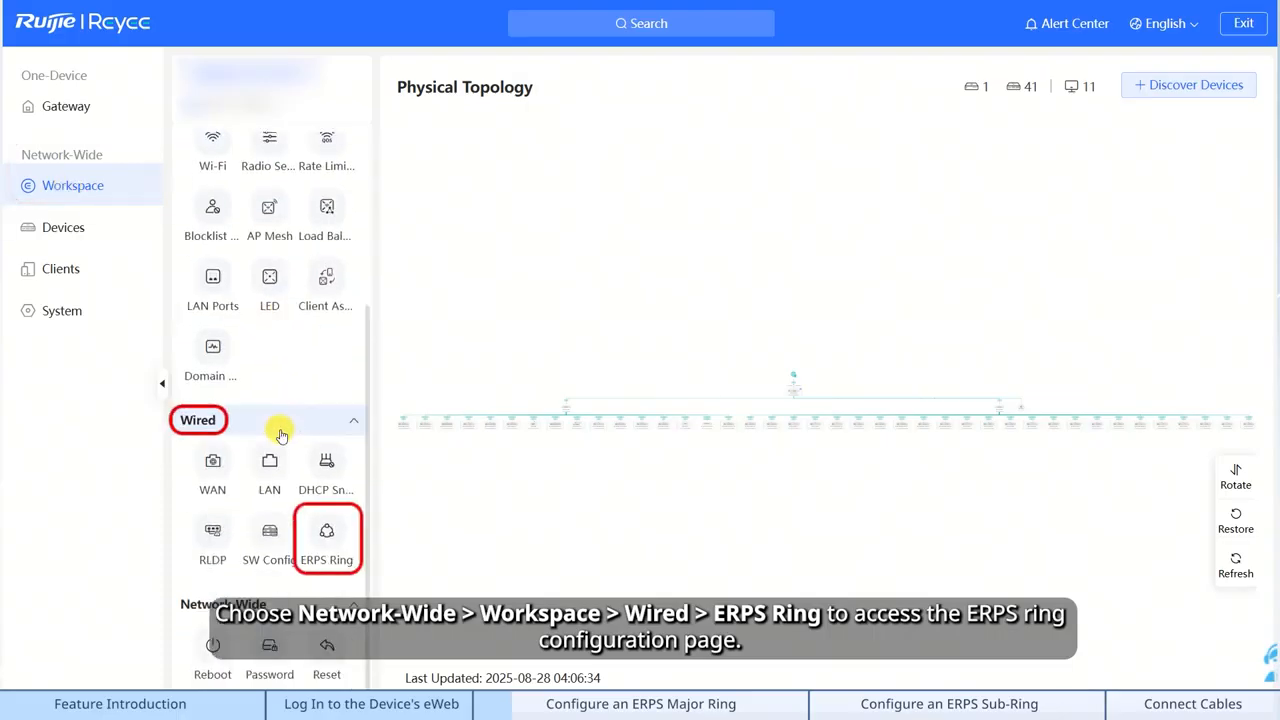
click(323, 530)
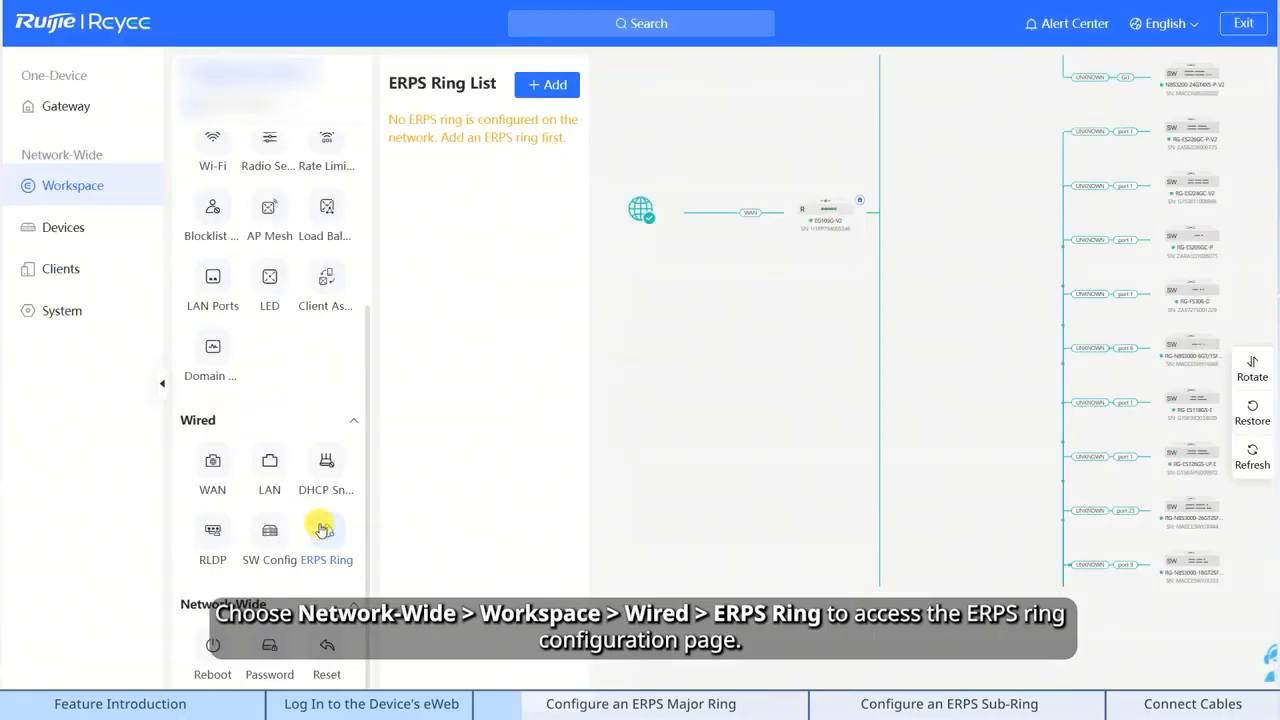
- Add an ERPS ring with ID 1 and control VLAN 66, expand its advanced settings, and proceed to the port settings
click(535, 87)
click(569, 122)
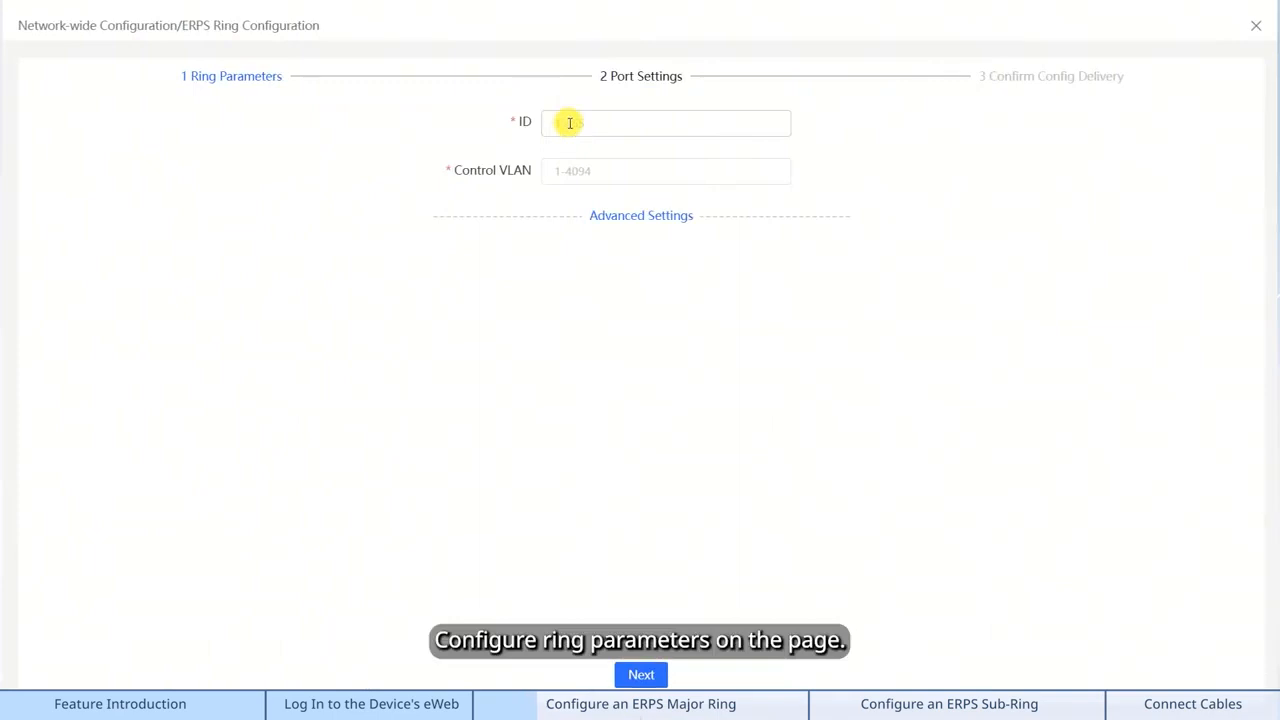
text(1)
click(569, 170)
text(66)
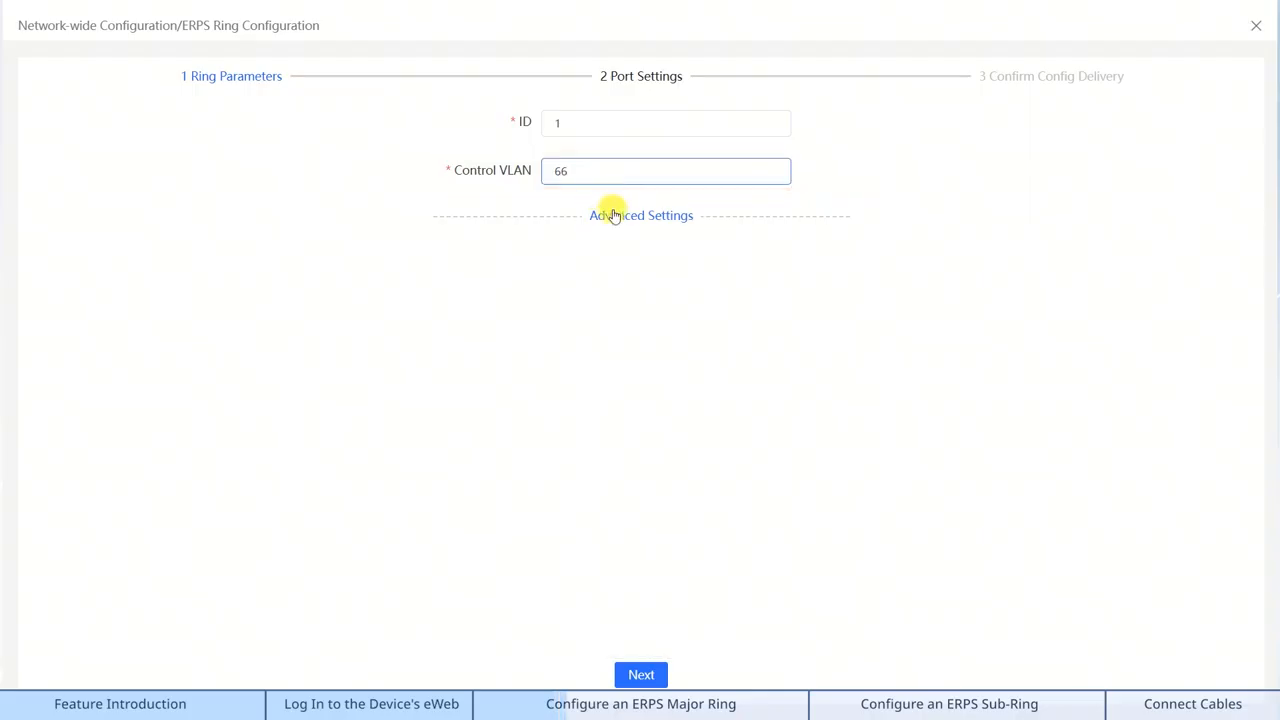
click(614, 217)
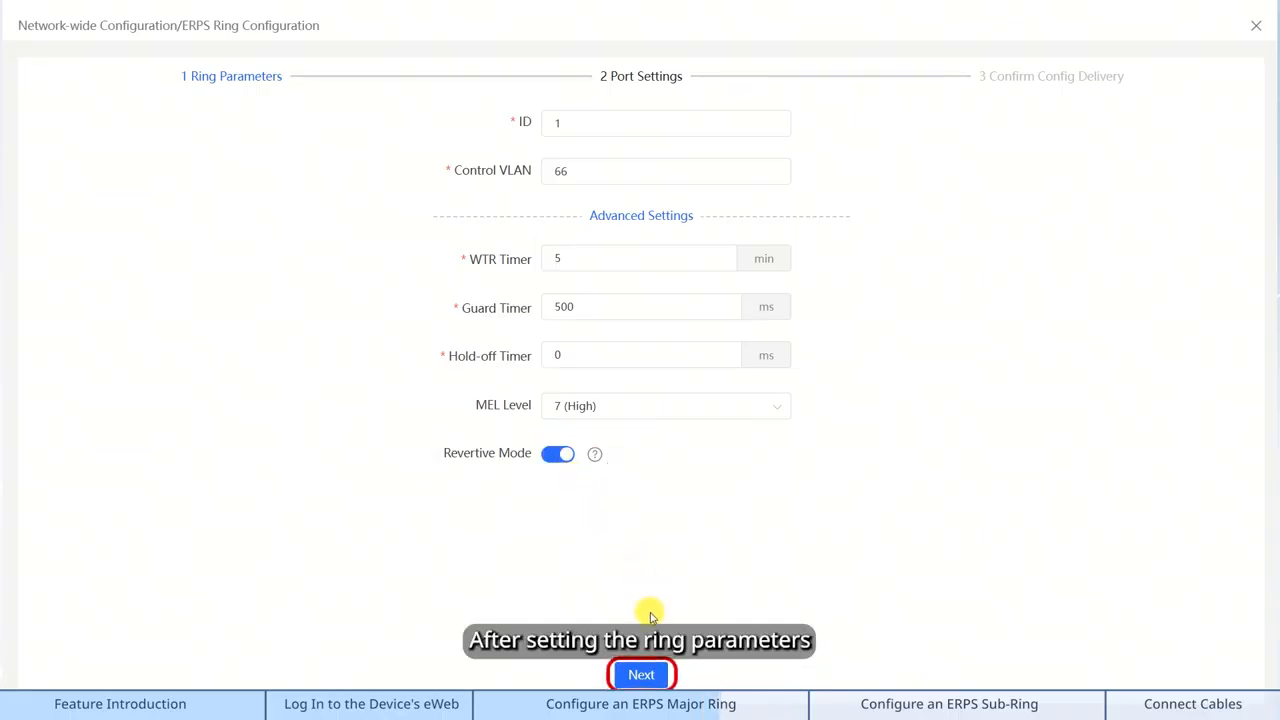
click(645, 676)
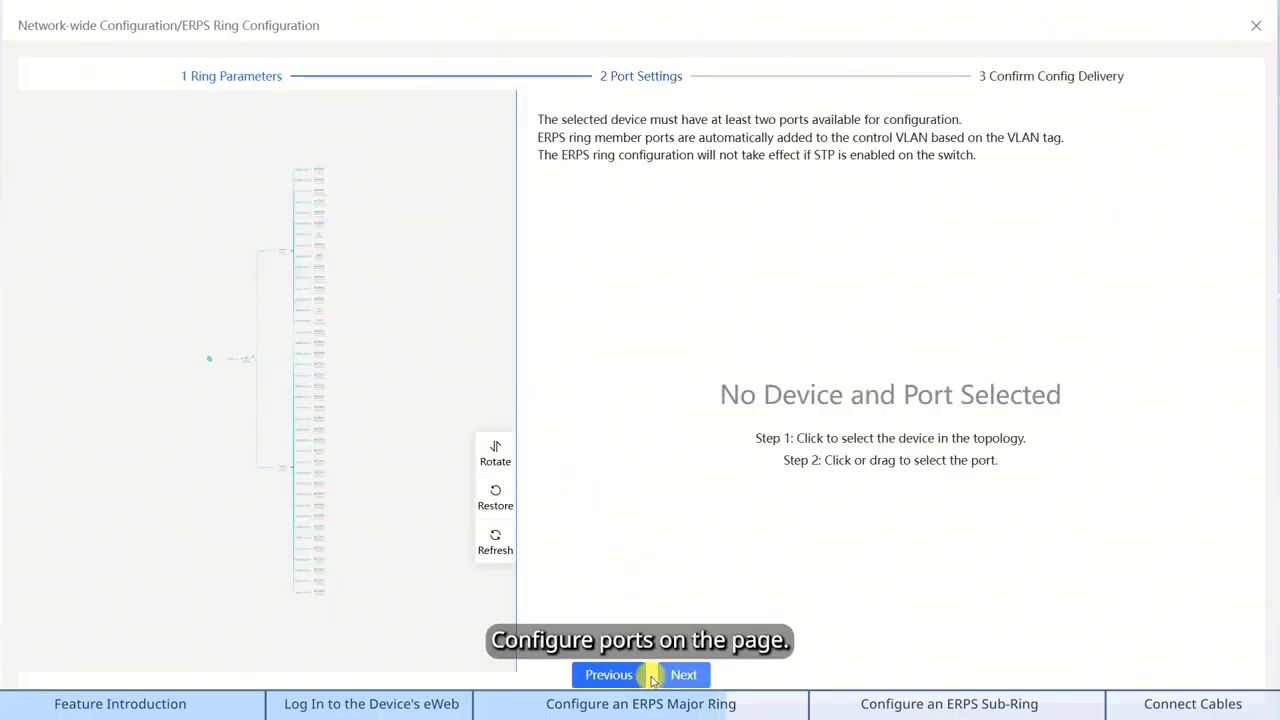
- Select the three switches connected through Gi21, Gi11 and Gi1 in the topology as ring members
scroll(414, 371, up, 5)
click(290, 333)
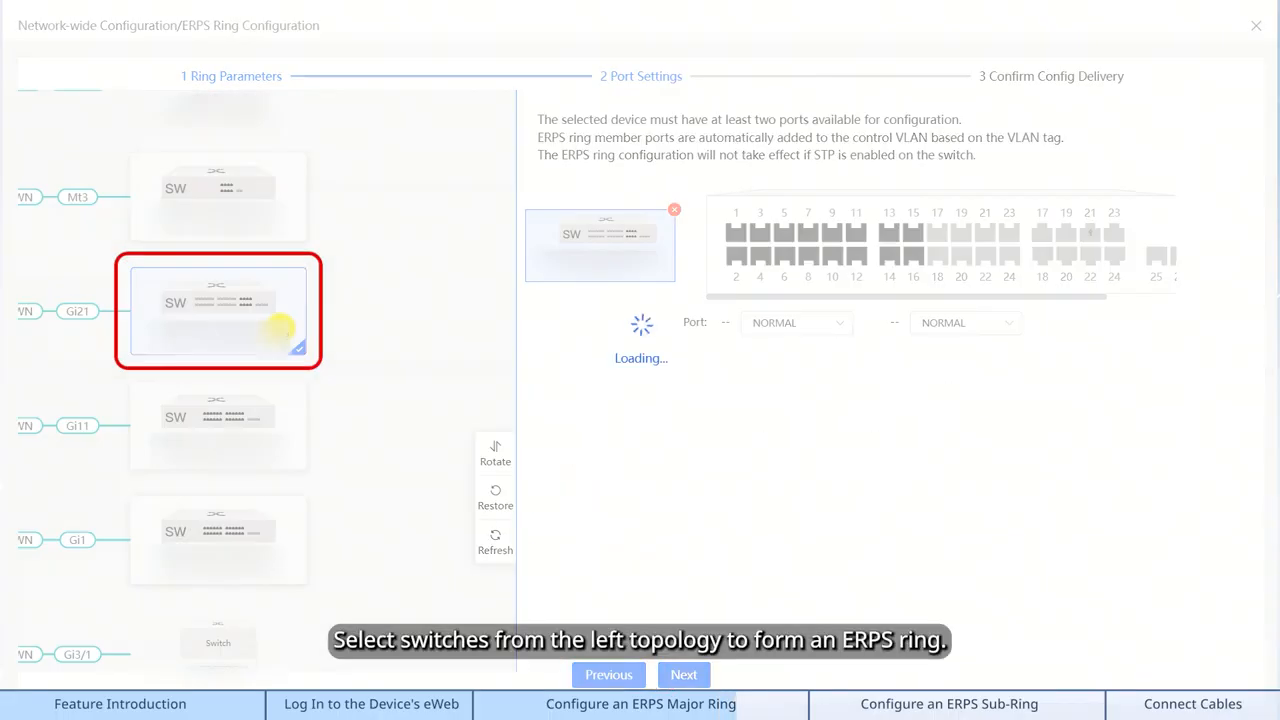
click(277, 434)
click(272, 548)
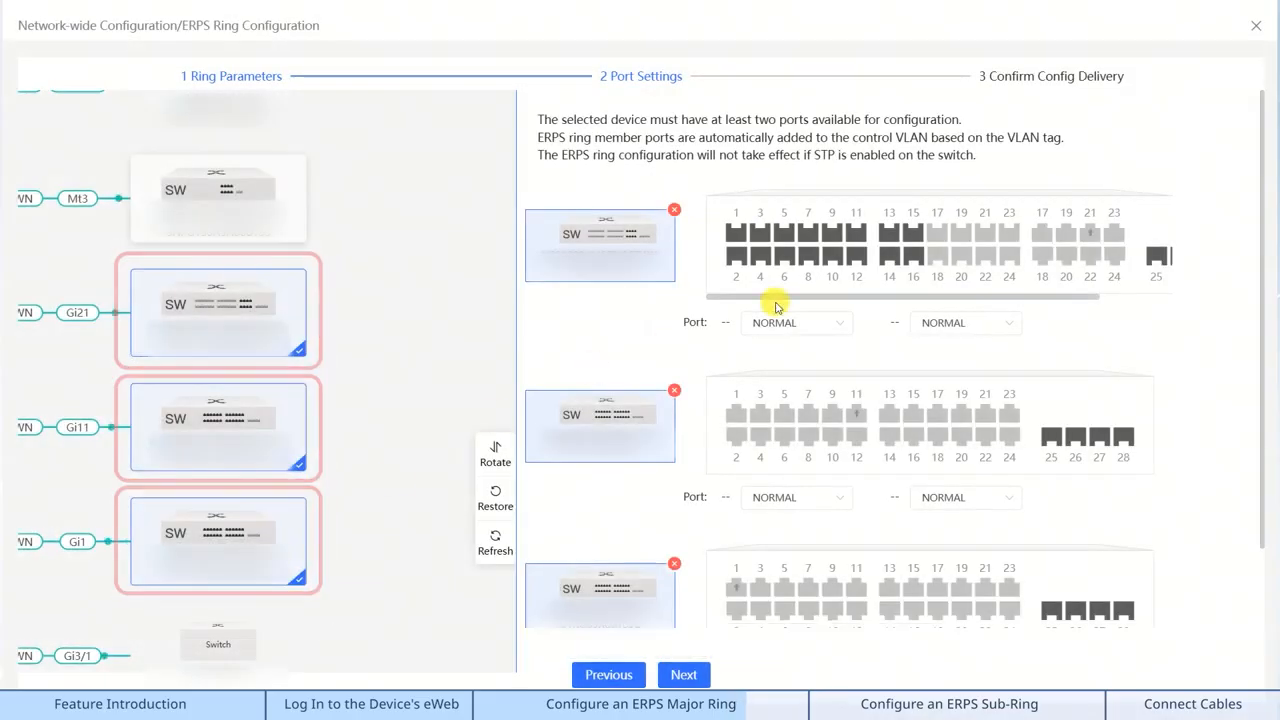
- Select optical ports 25 and 26 on each of the three selected switches as ring ports
drag(794, 296, 905, 296)
click(1070, 256)
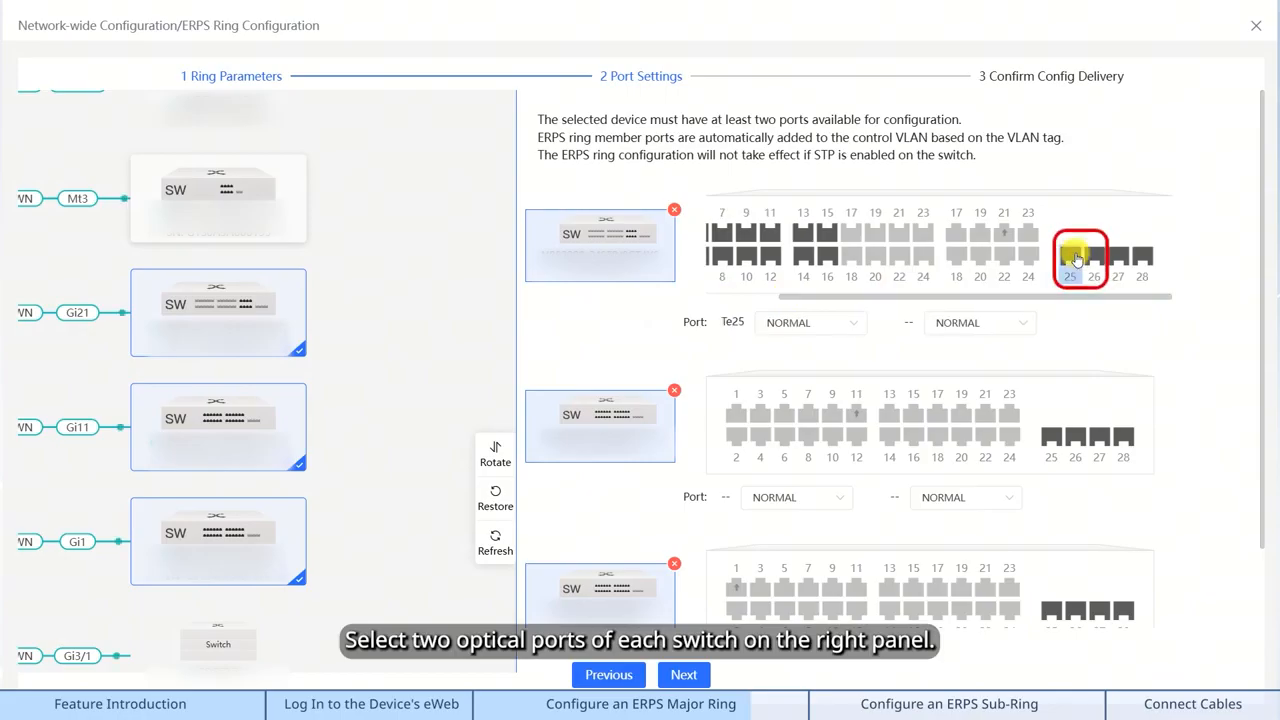
click(1094, 256)
click(1051, 437)
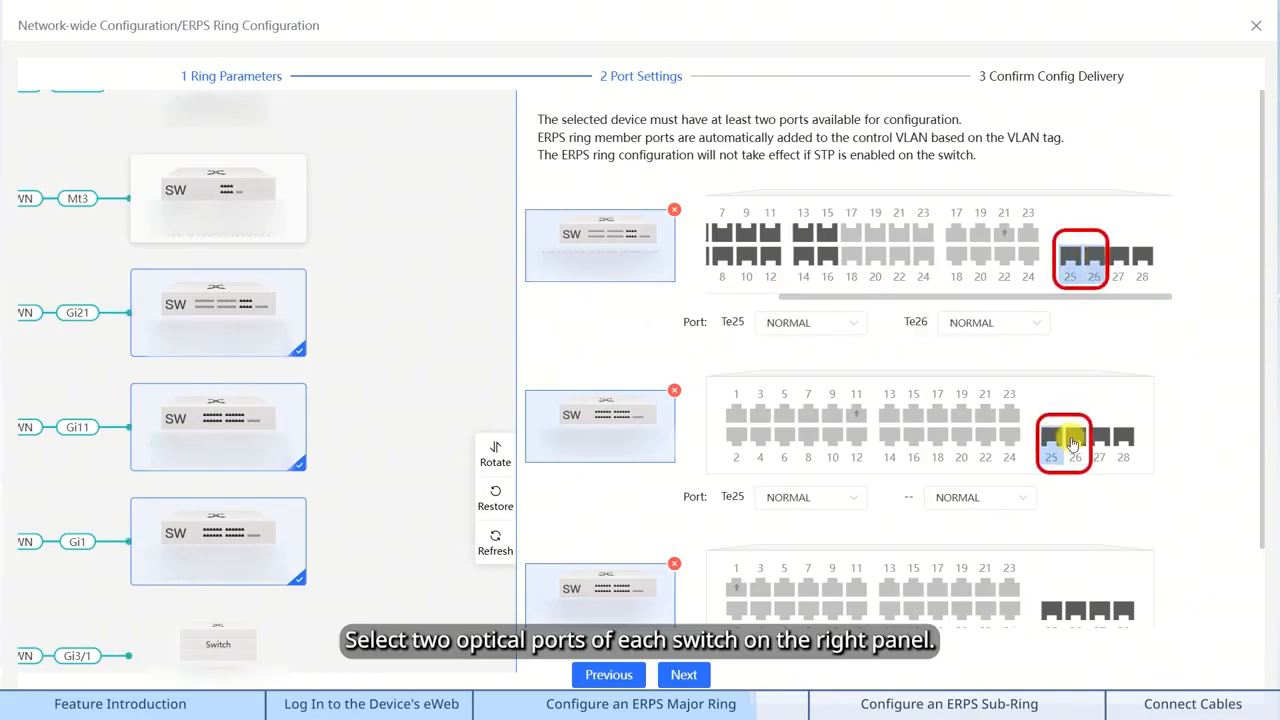
click(1075, 437)
click(1051, 610)
click(1070, 612)
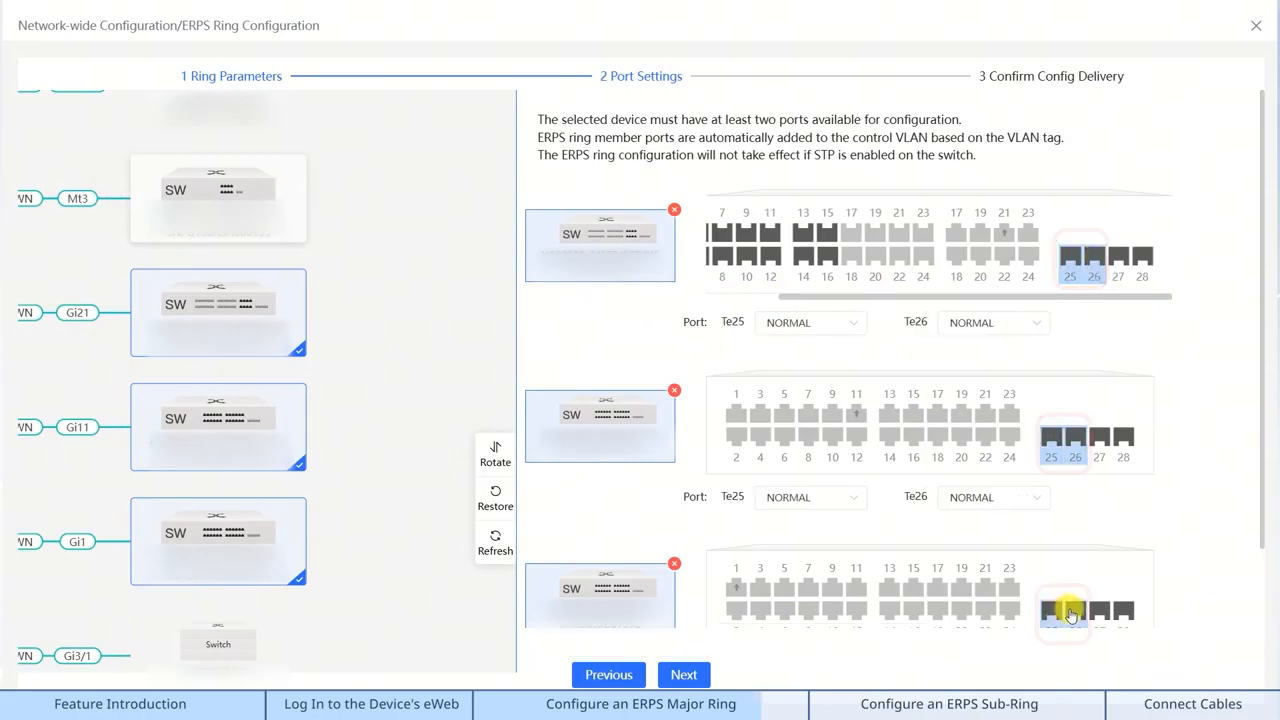
- Set the first switch's Te26 port role to RPL OWNER and save the ERPS ring configuration
click(1037, 333)
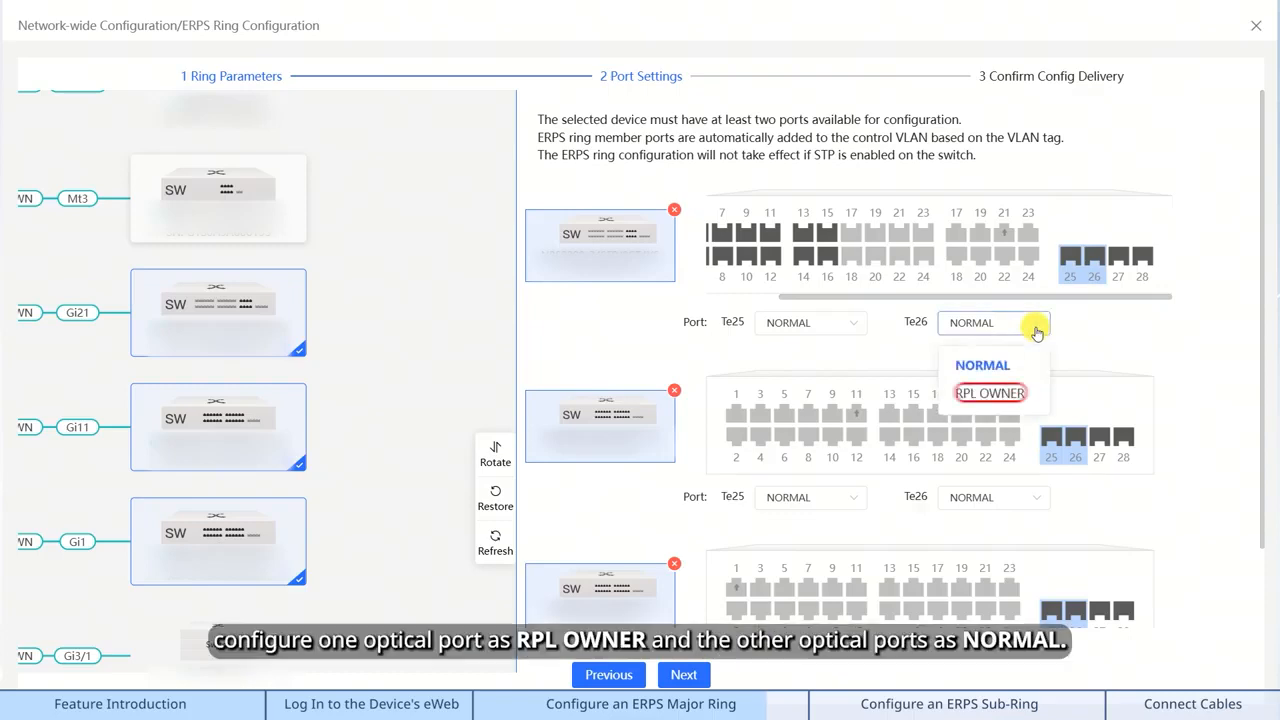
click(1001, 395)
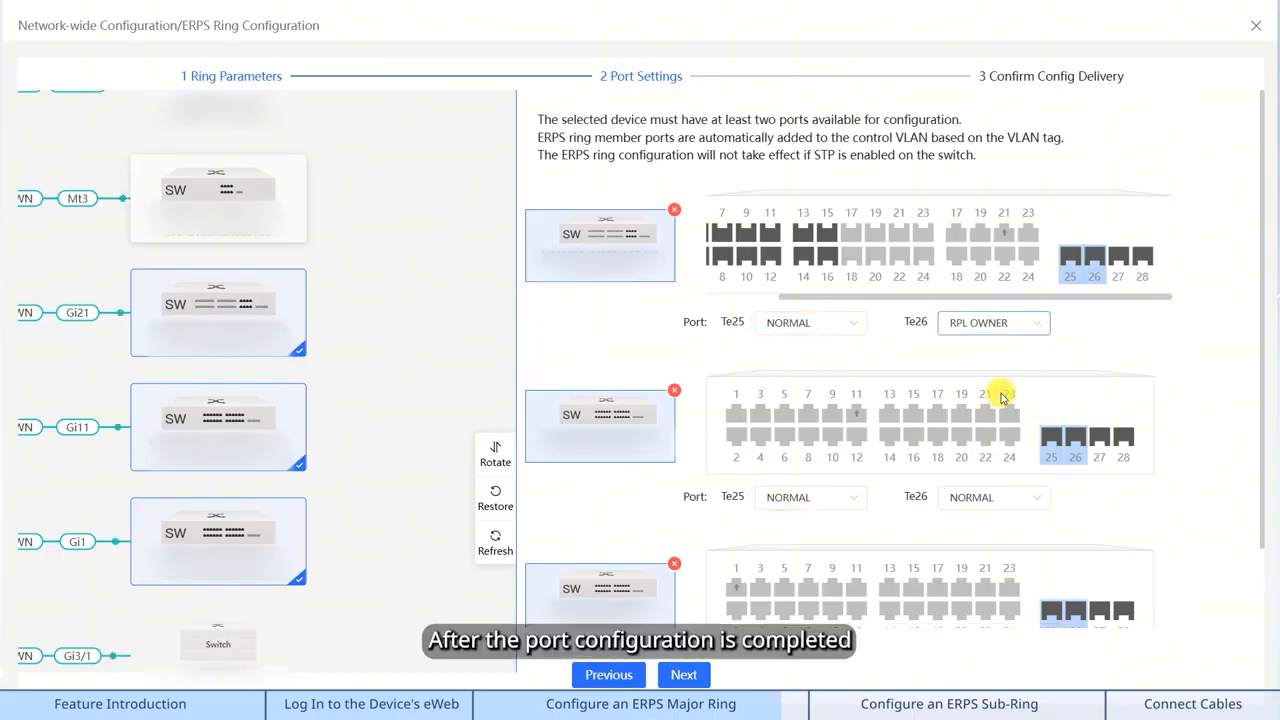
click(684, 677)
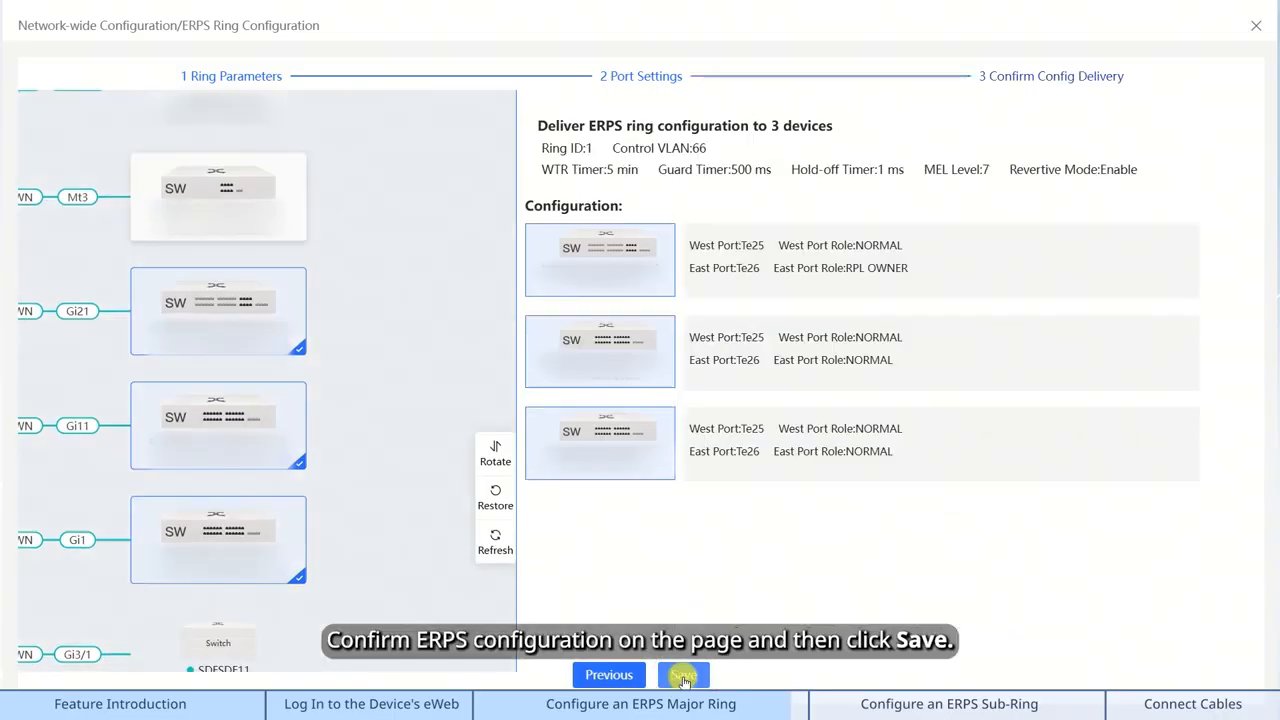
click(684, 677)
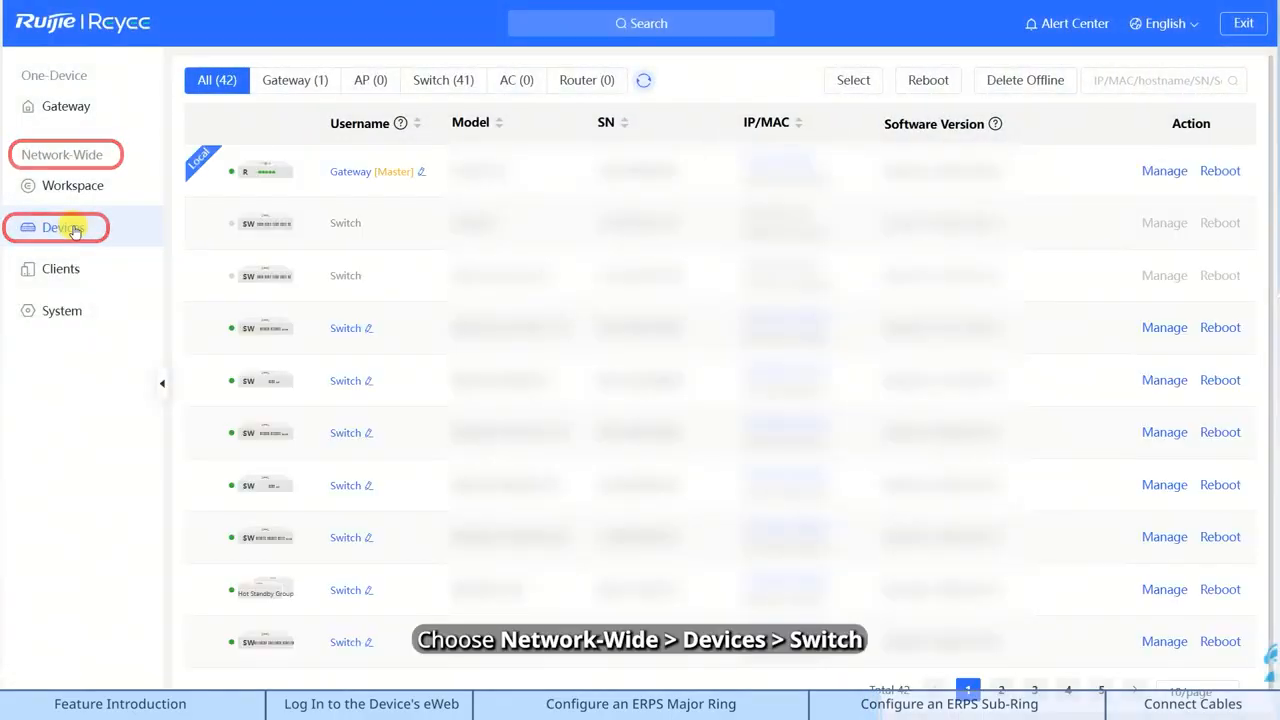
- Filter the network-wide device list to switches and open the third switch on page 2
click(432, 87)
scroll(595, 355, down, 2)
click(1135, 669)
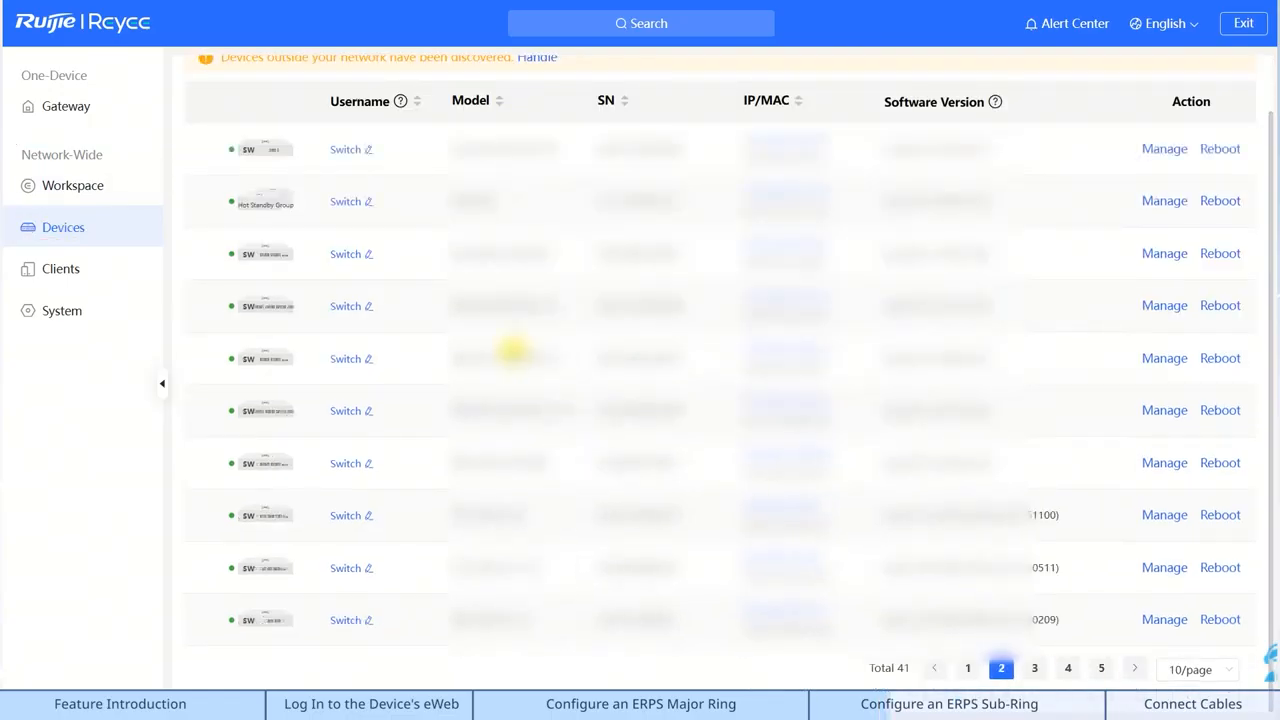
click(272, 255)
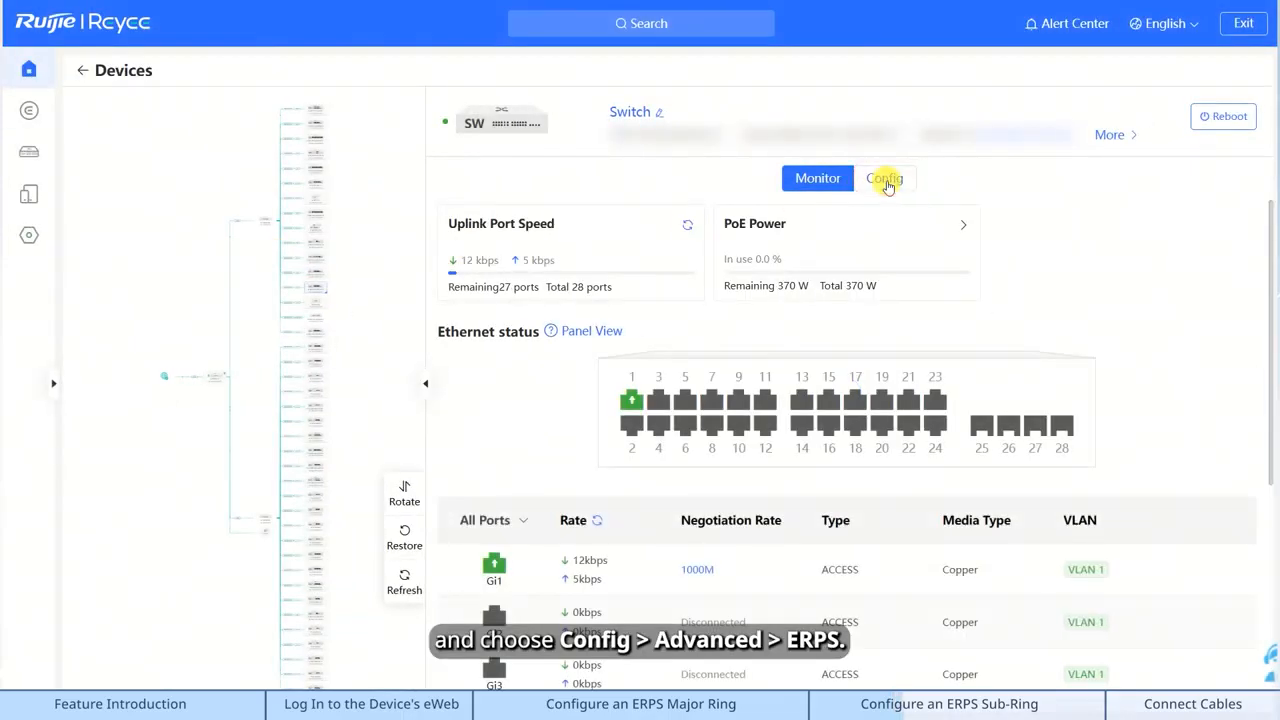
- Open the advanced ERPS settings in this switch's configuration
click(884, 178)
scroll(149, 560, down, 2)
click(149, 574)
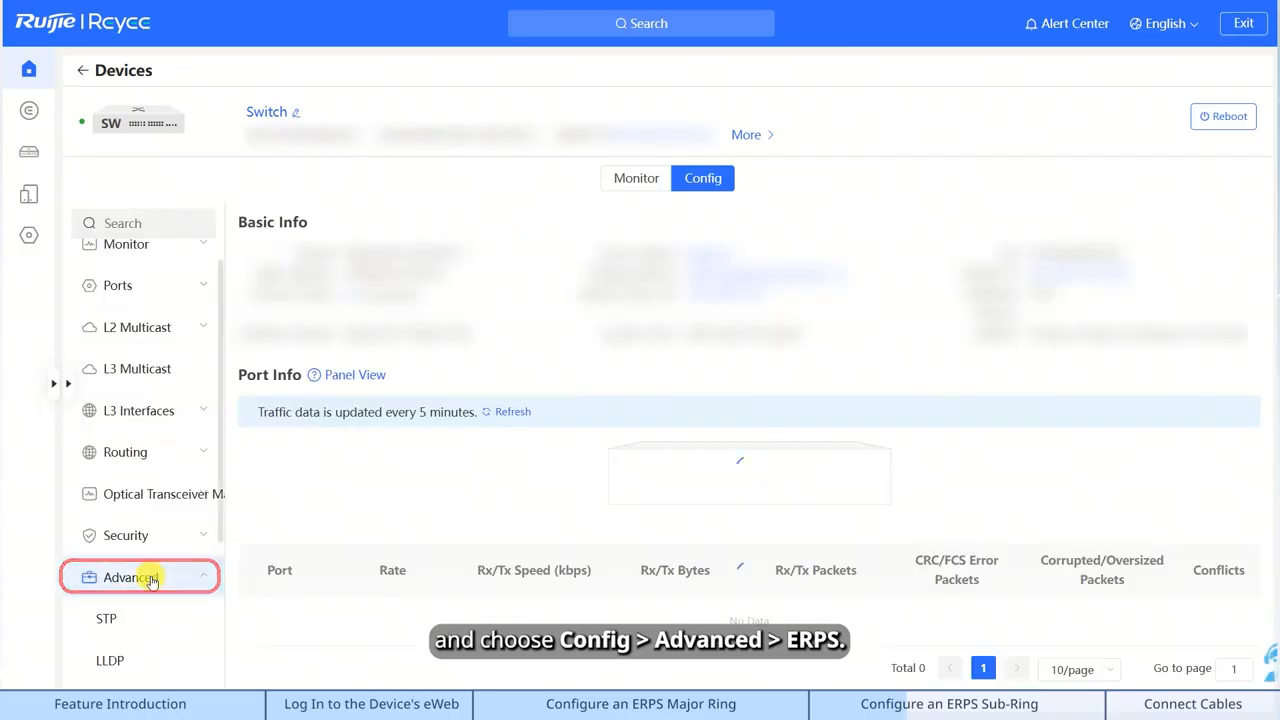
scroll(152, 582, down, 2)
scroll(150, 570, down, 3)
click(139, 500)
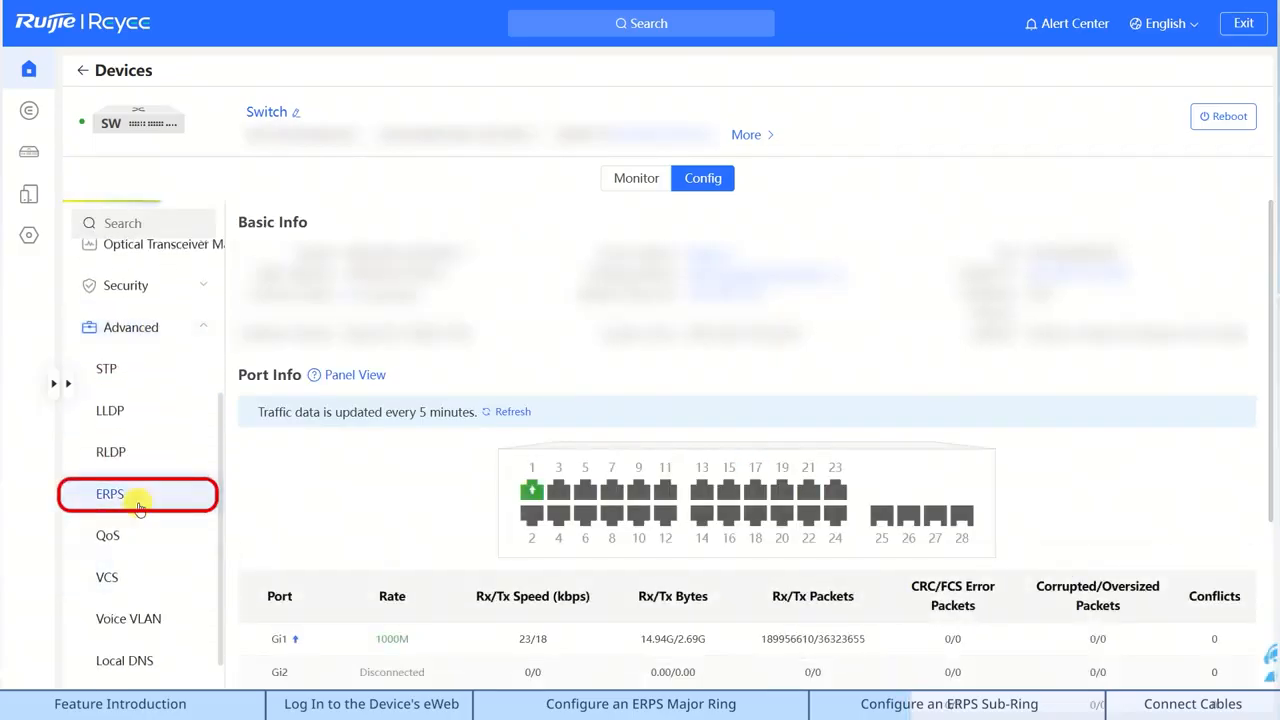
- Start adding an ERPS ring with ID 2 and VLAN 67 as its control VLAN
click(932, 228)
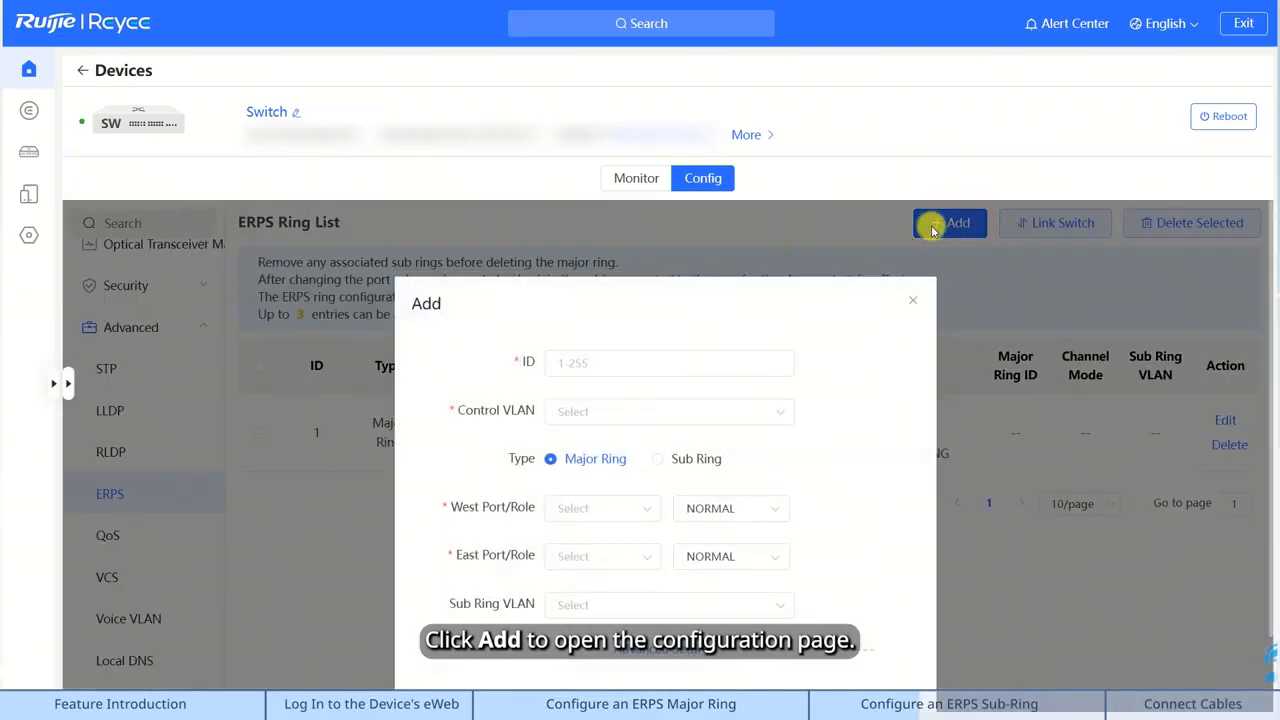
click(591, 366)
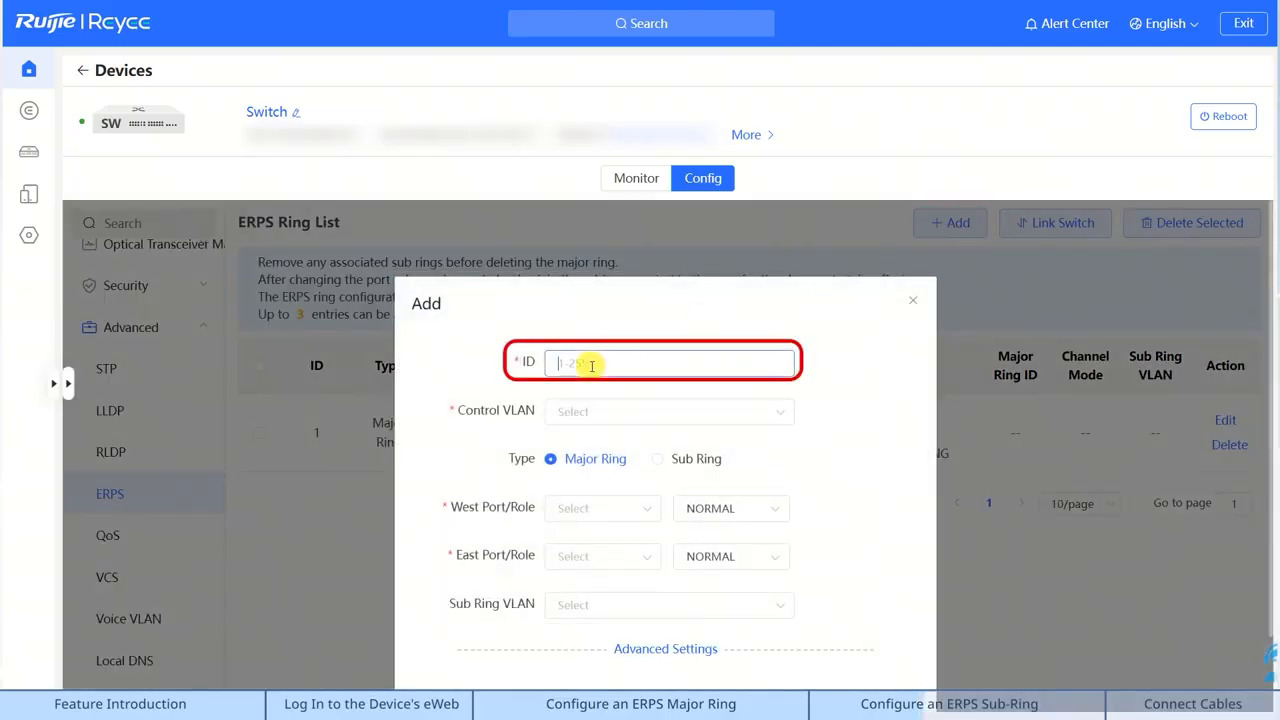
text(2)
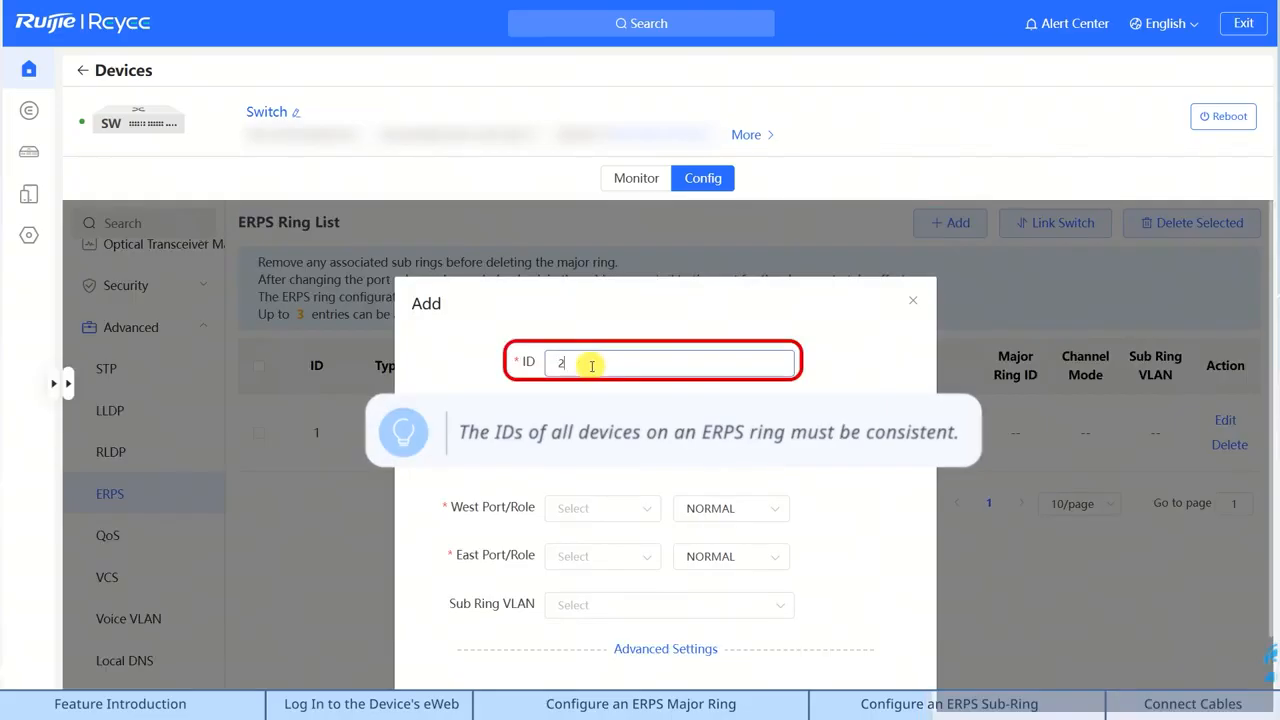
click(585, 412)
scroll(608, 523, down, 1)
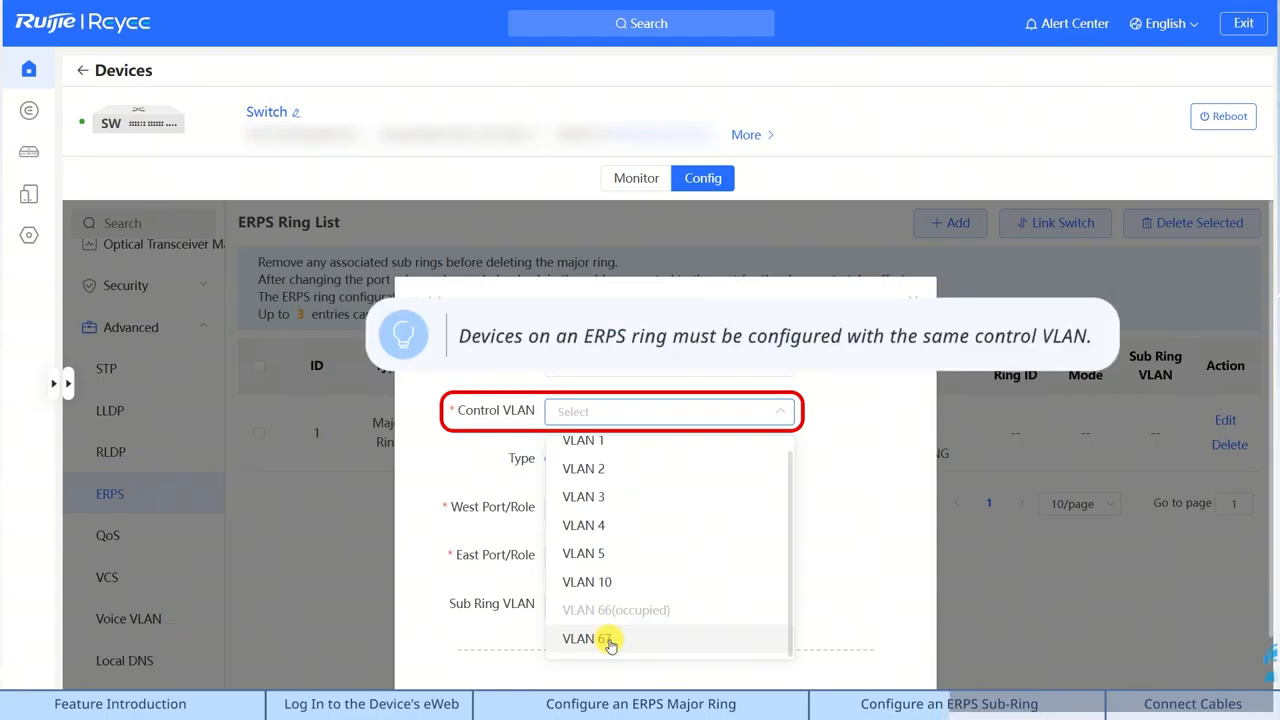
click(609, 641)
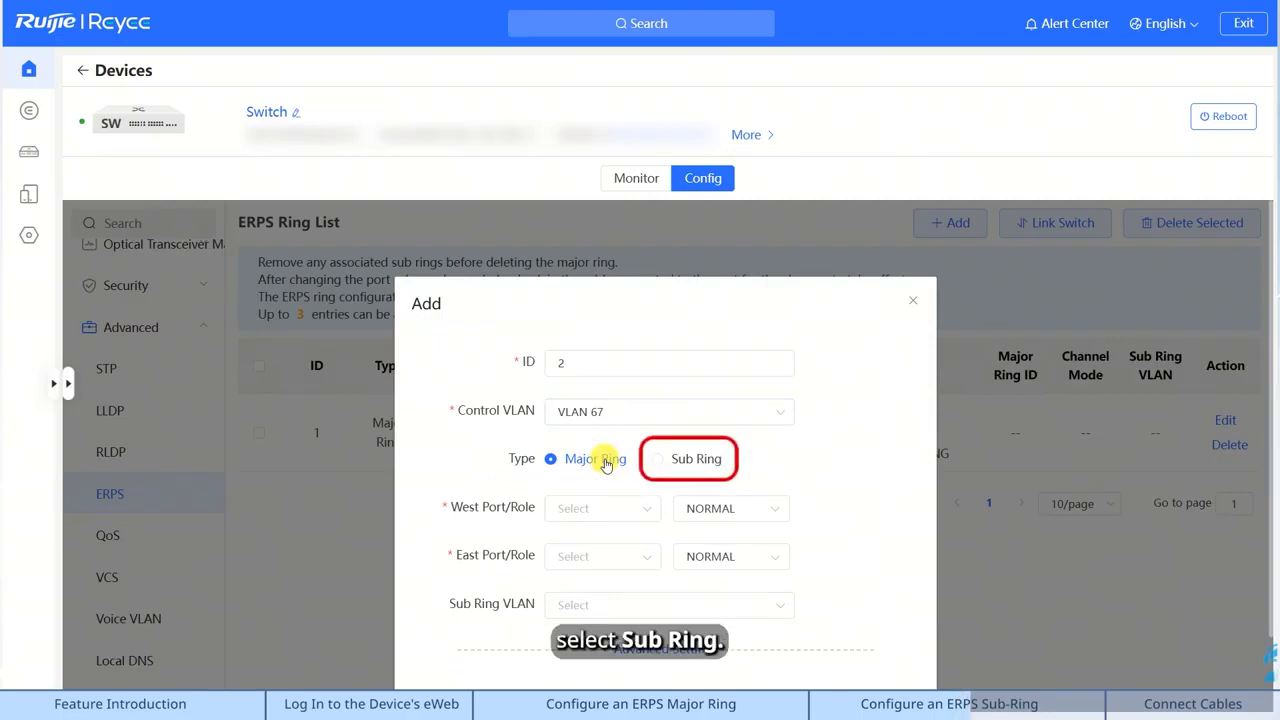
- Set the major ring's west port to Te27 and east port to Te28, and check the available west port roles
click(588, 512)
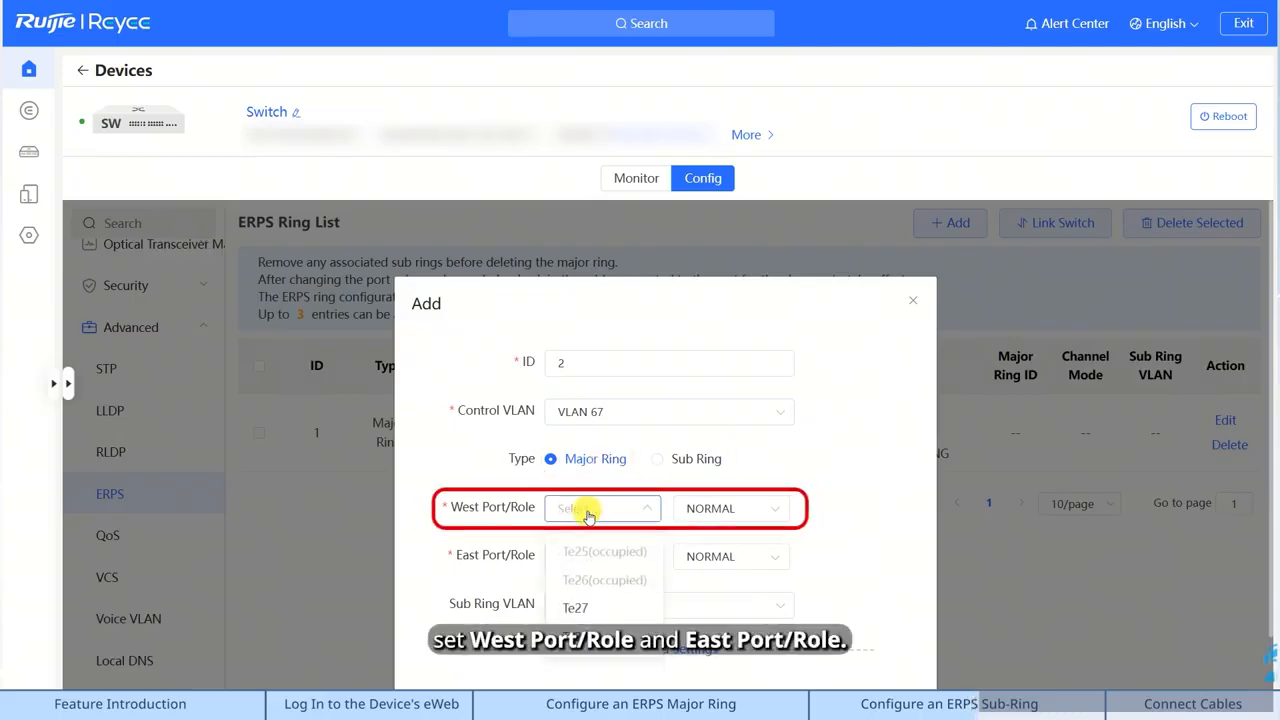
click(578, 609)
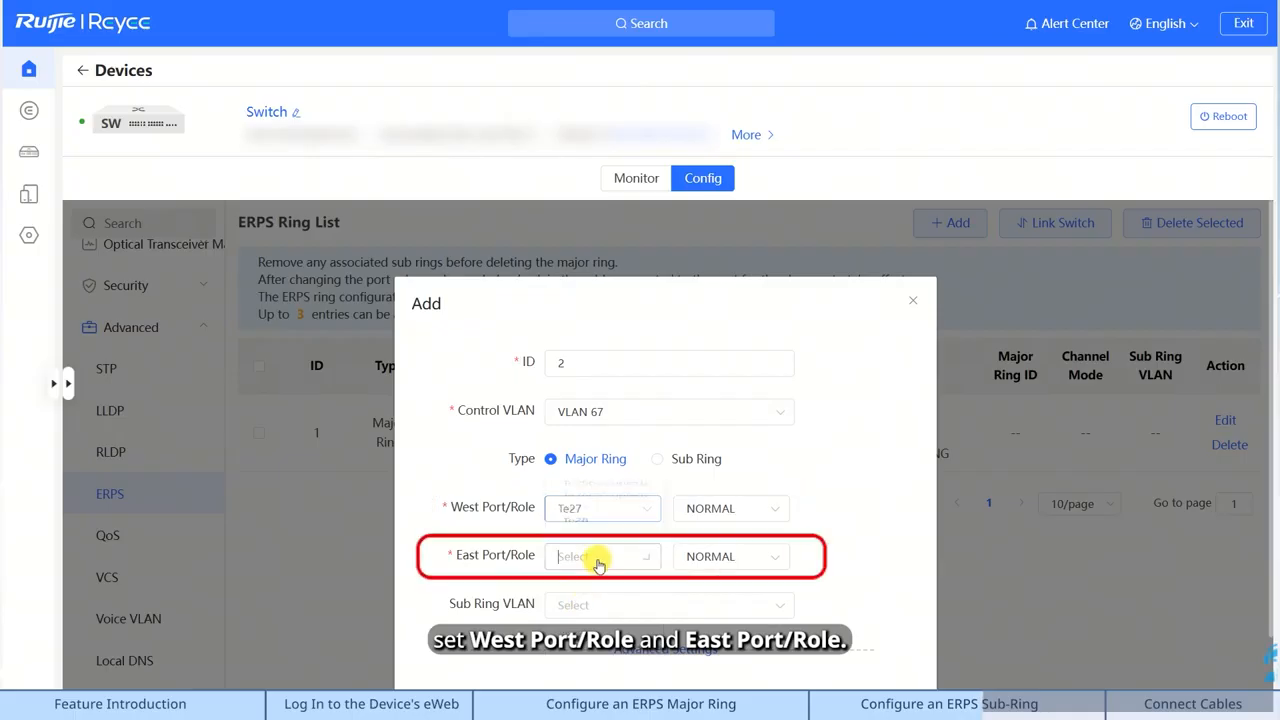
click(595, 556)
click(601, 511)
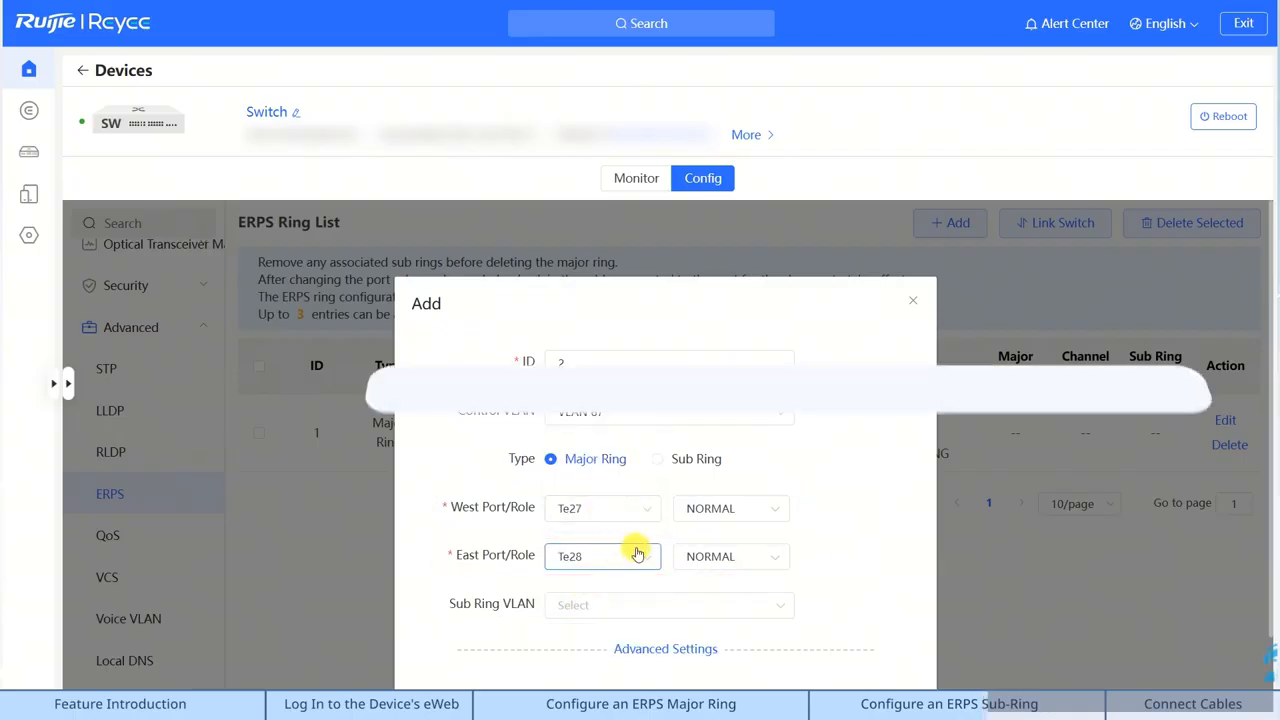
click(766, 510)
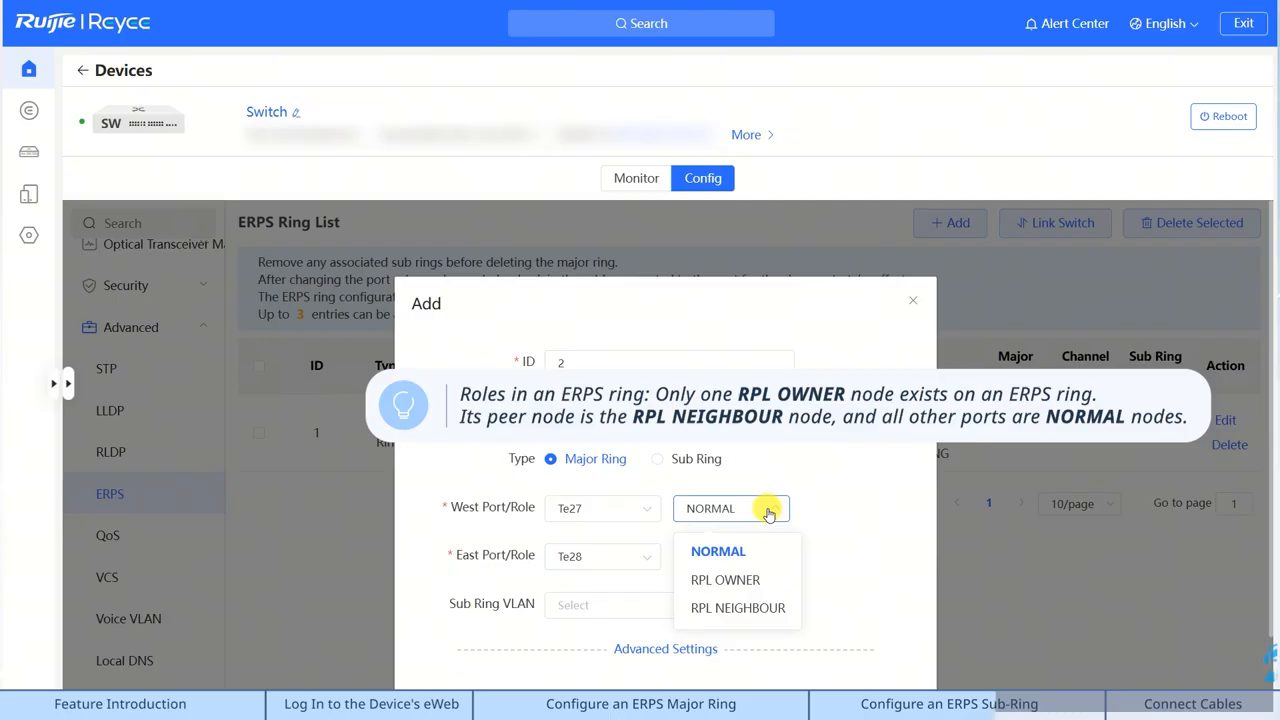
click(777, 482)
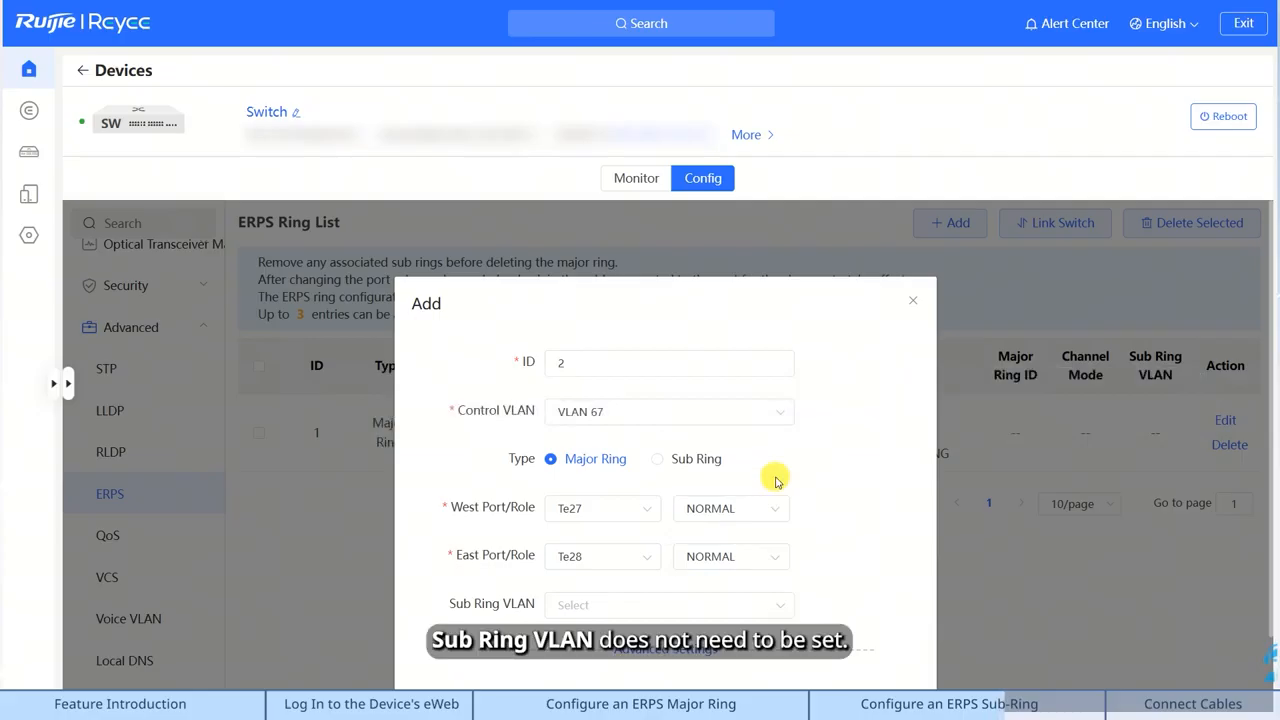
- Set the ring type to Sub Ring and check the channel mode options, leaving Virtual channel selected
click(684, 459)
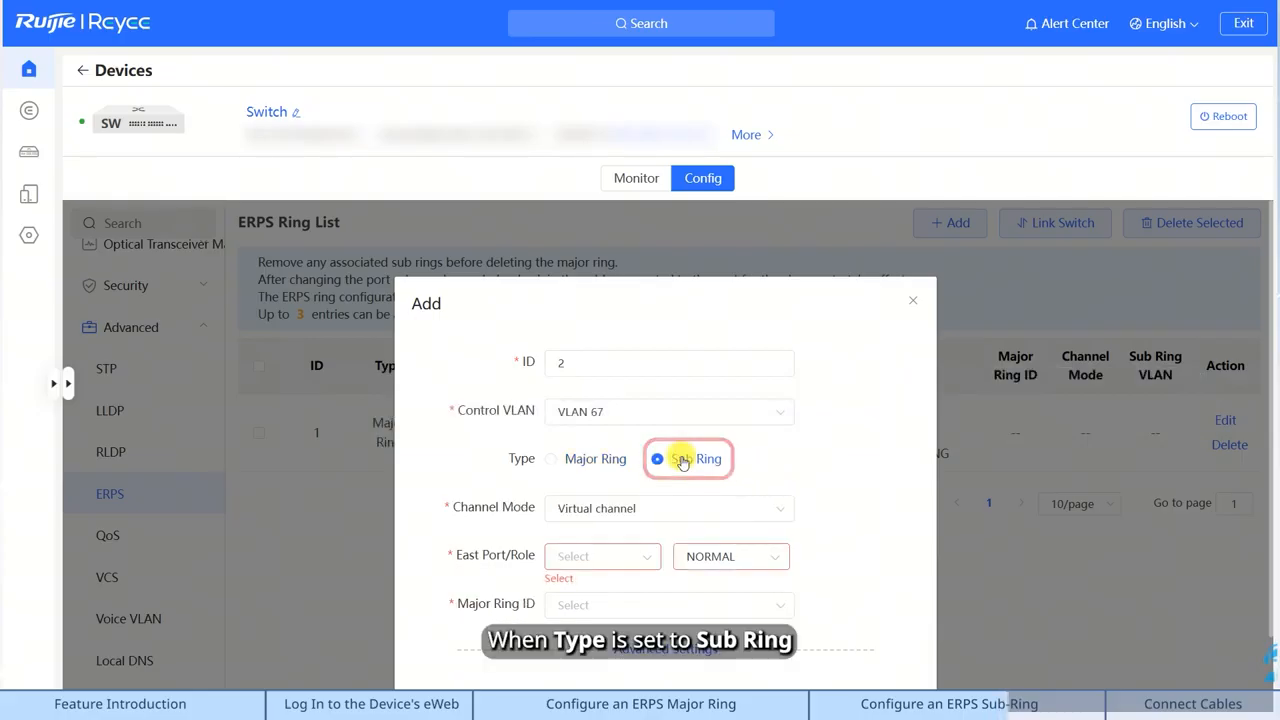
click(665, 512)
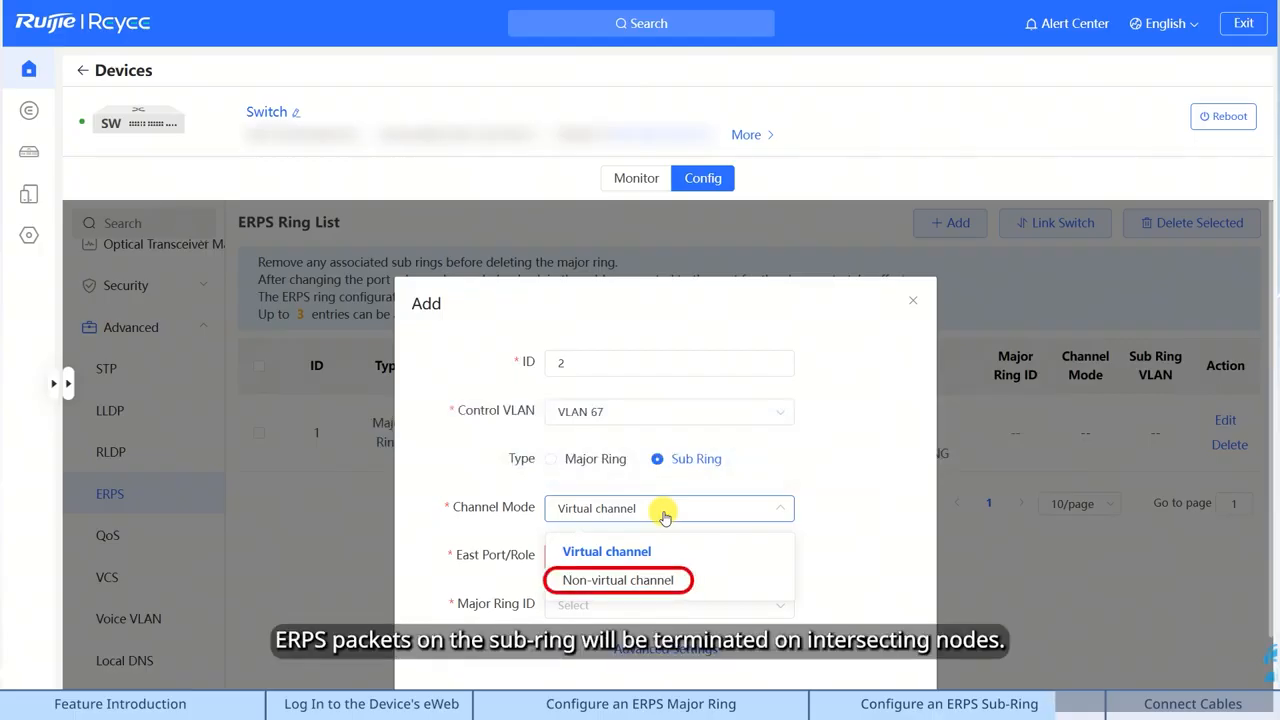
click(665, 512)
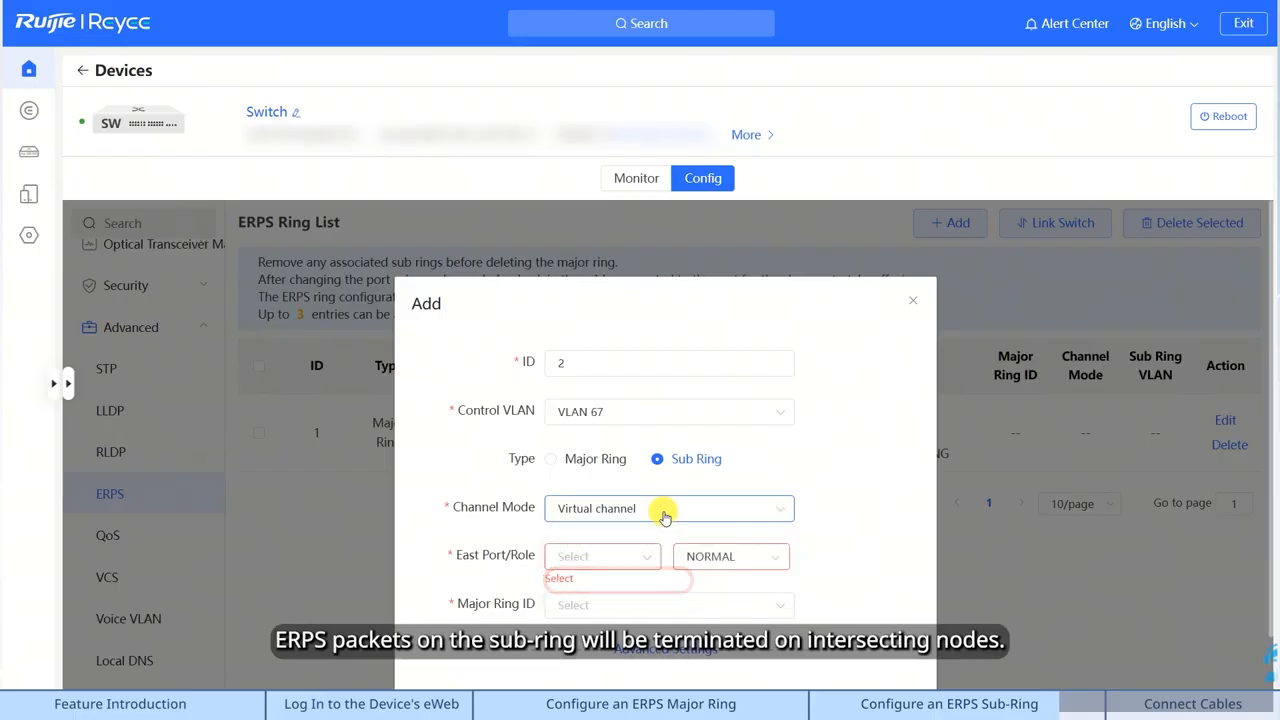
- Set the sub-ring's east port to Te27 with the NORMAL role, and associate it with major ring ID 1
click(648, 559)
click(608, 481)
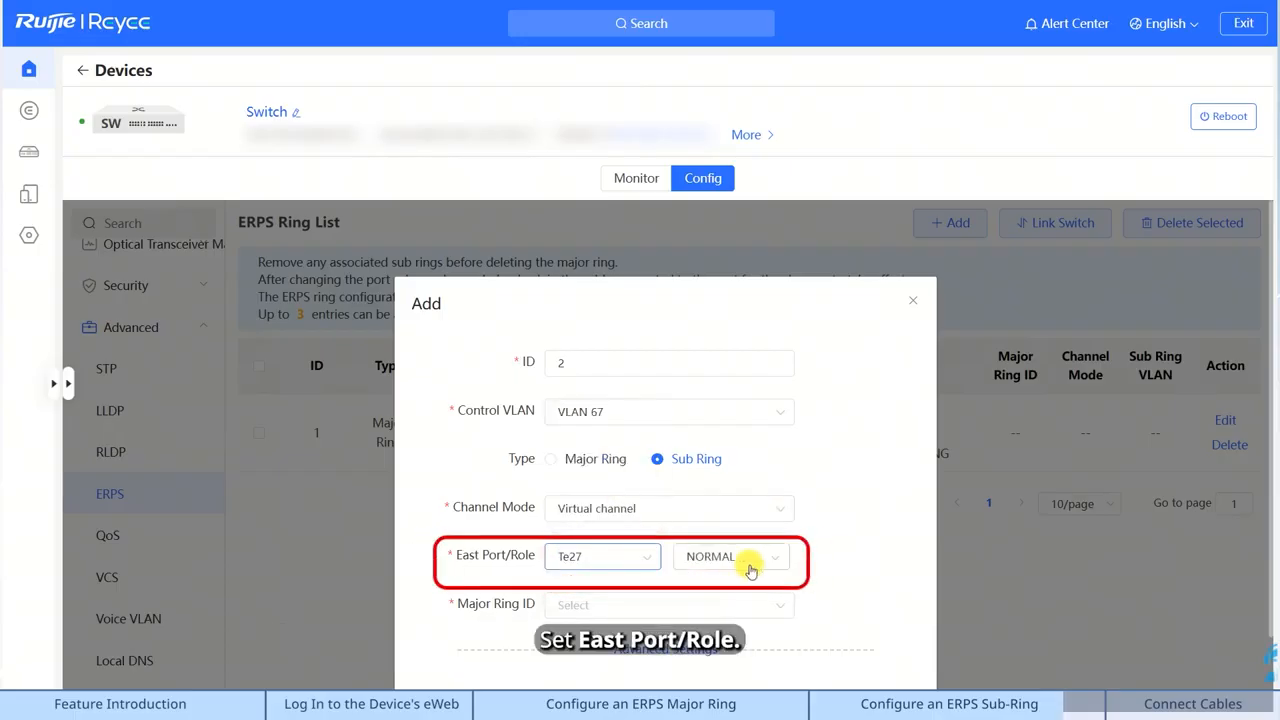
click(752, 566)
click(751, 561)
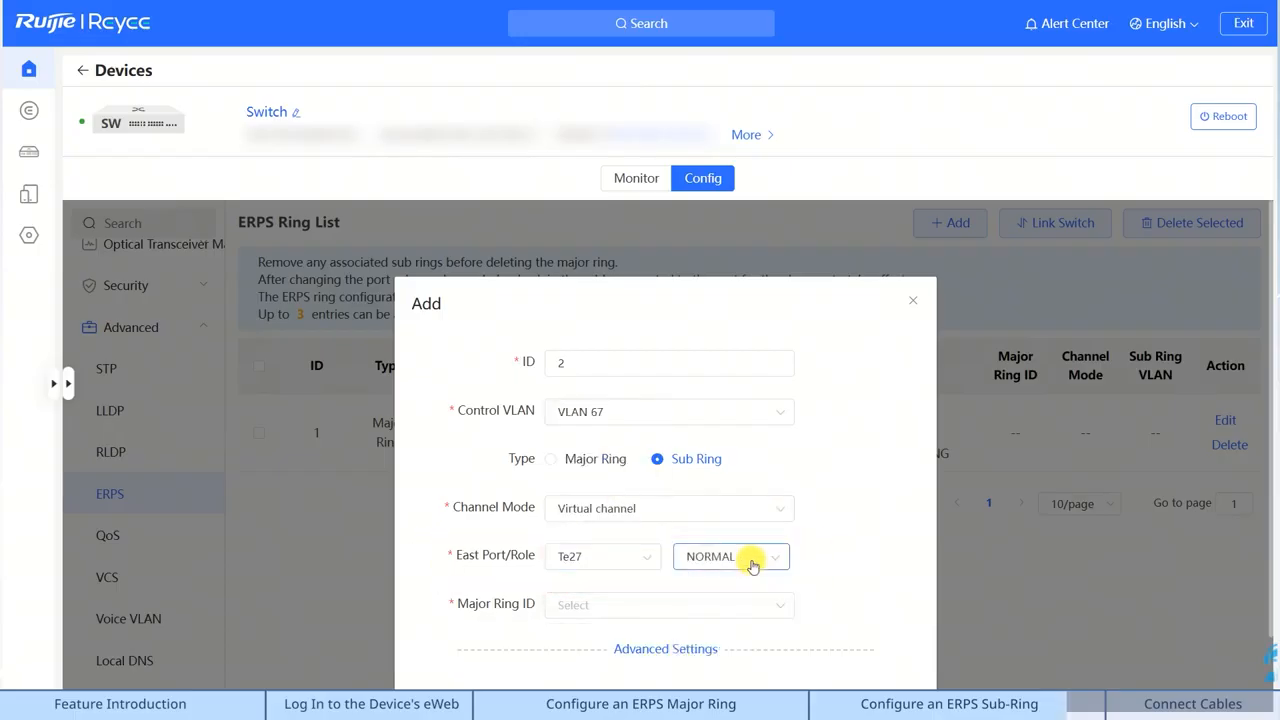
click(597, 605)
click(580, 645)
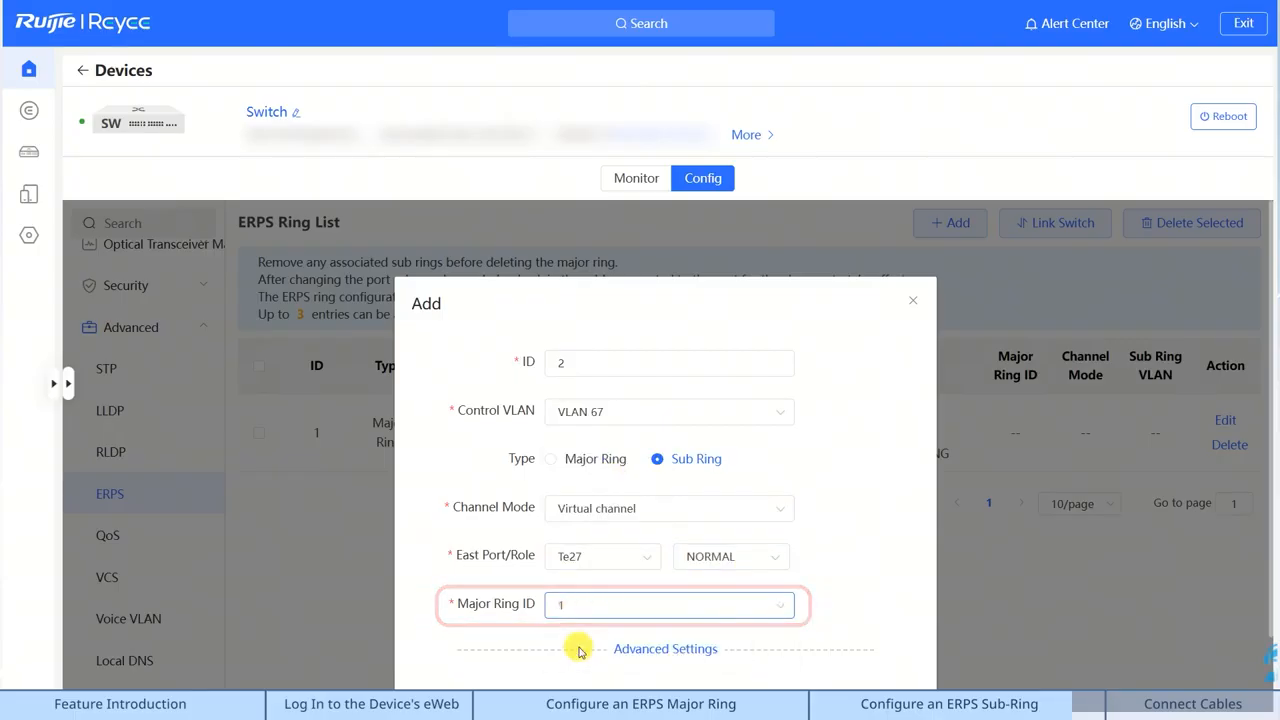
- Review the sub-ring's advanced timer, MEL level and revertive mode settings, keep the defaults, and save the ring
click(651, 649)
scroll(652, 650, down, 2)
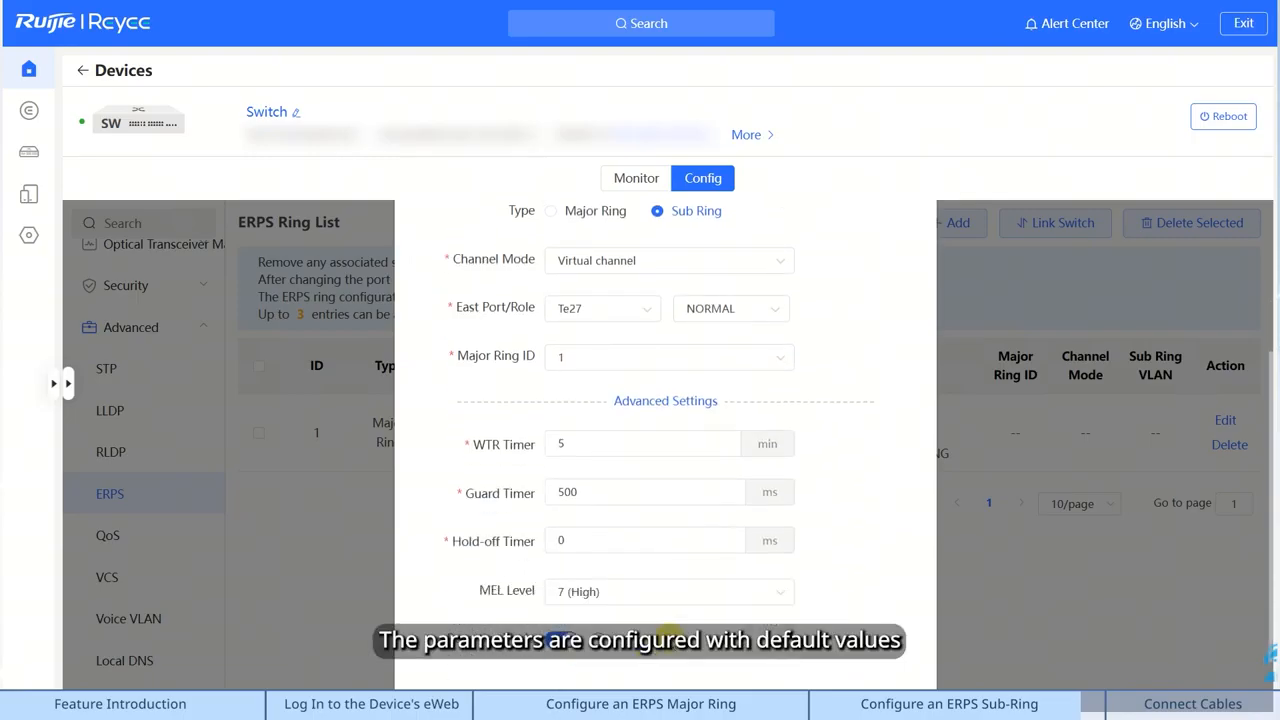
scroll(840, 545, down, 2)
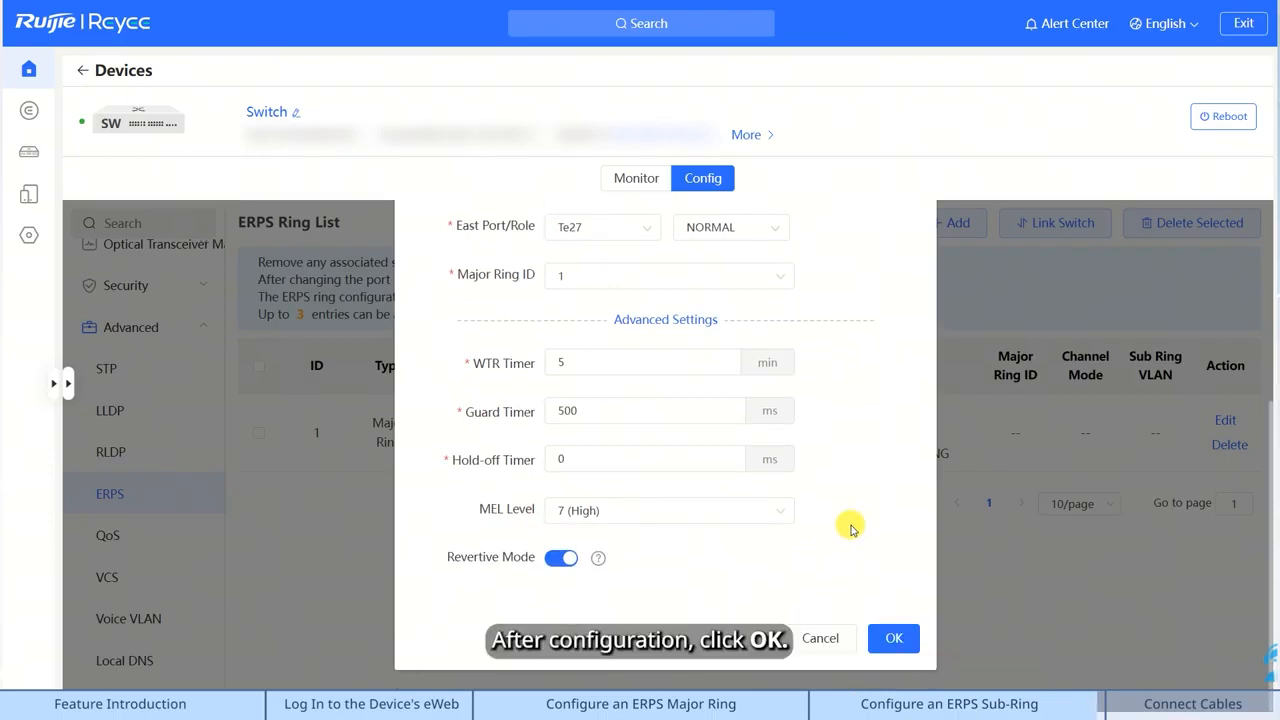
click(895, 640)
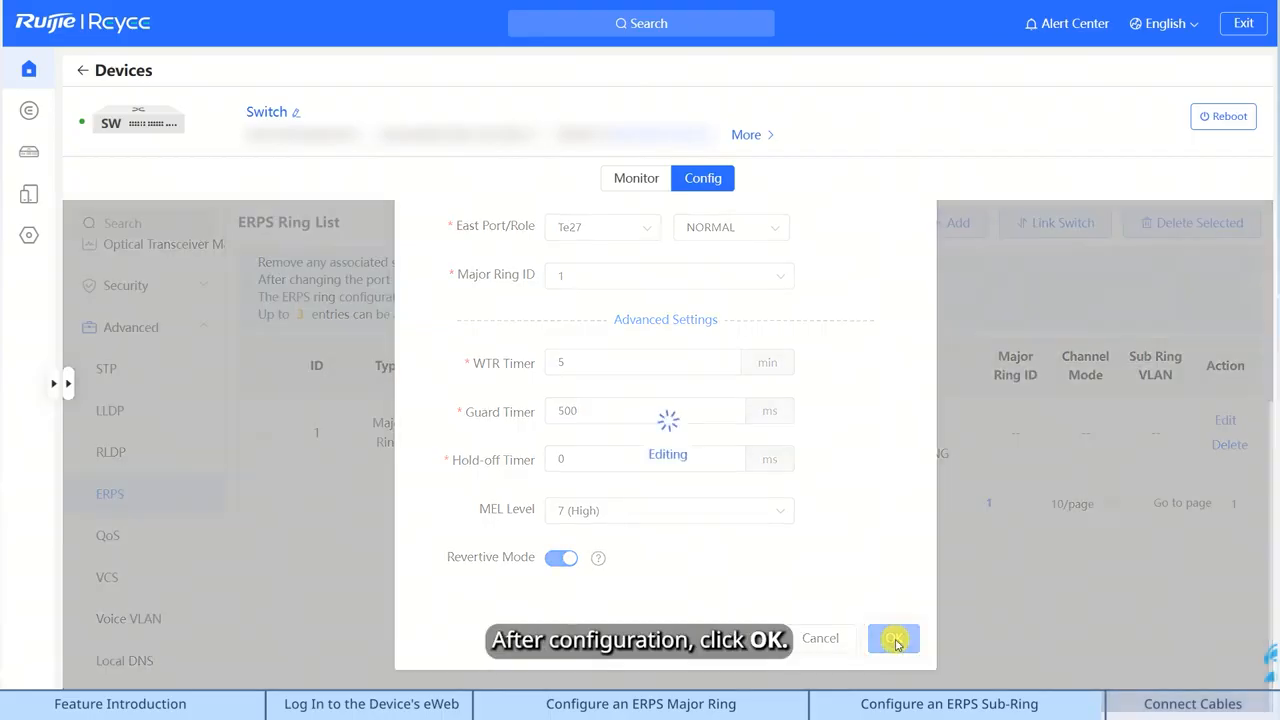